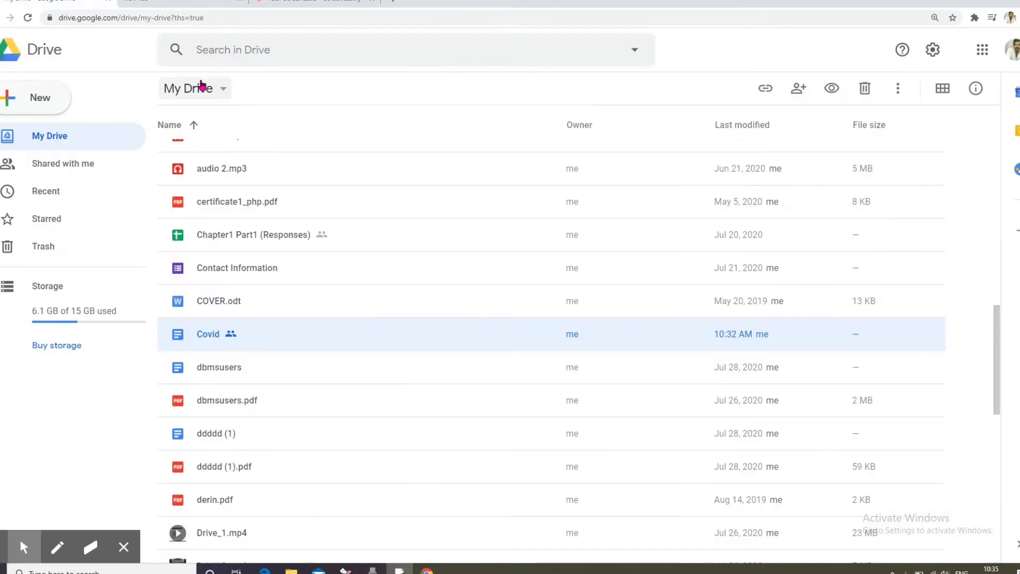
Create a blank Google Docs document through the doc.new web address.
{"action": "left_click", "coordinate": [46, 98]}
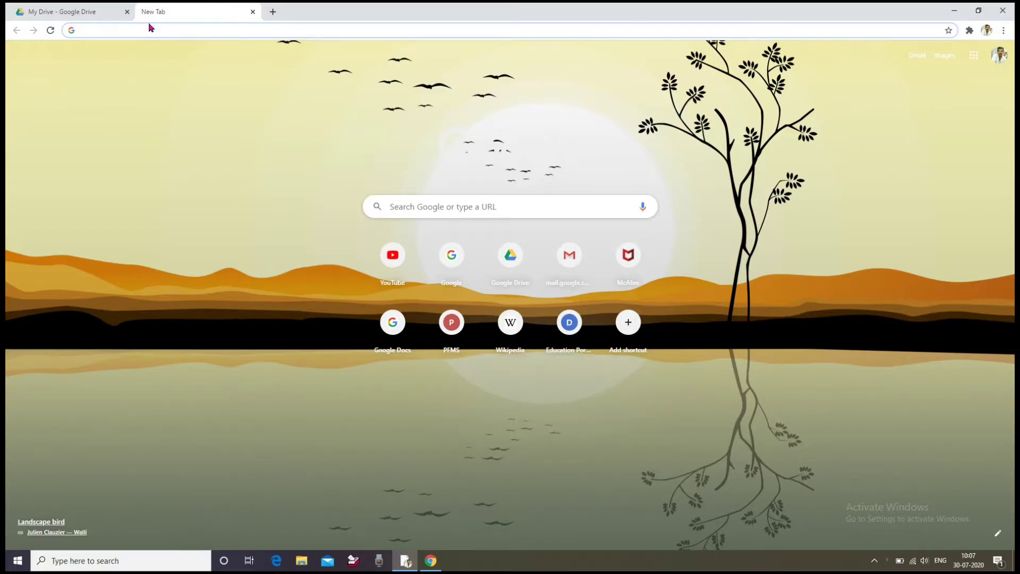
{"action": "left_click", "coordinate": [150, 29]}
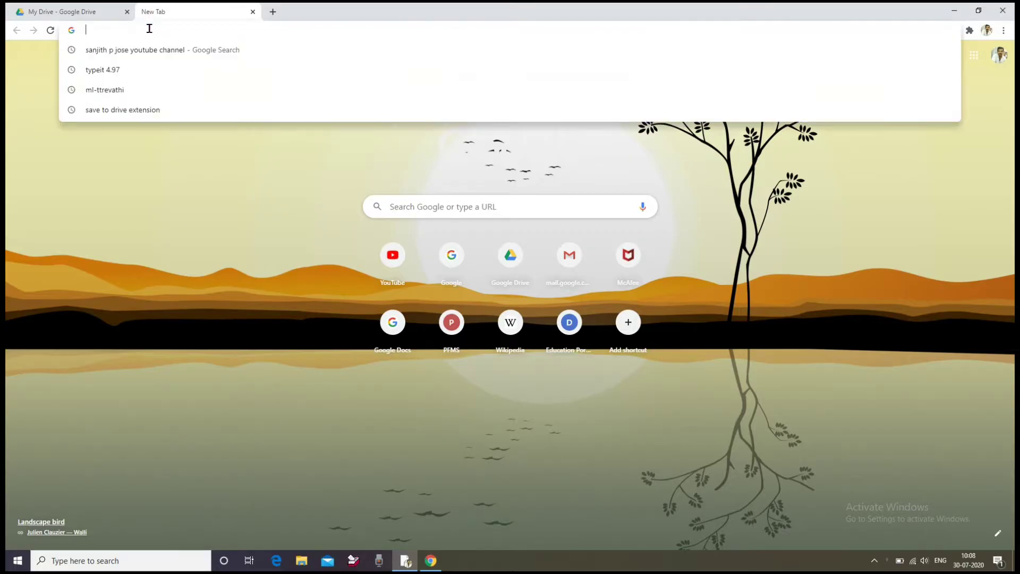
{"action": "type", "text": "do"}
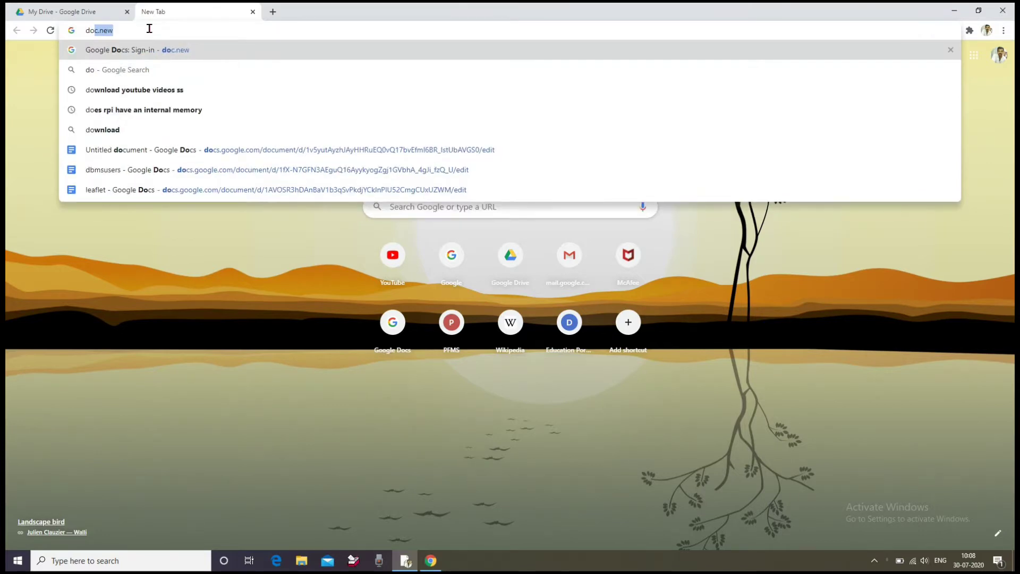
{"action": "key", "text": "Return"}
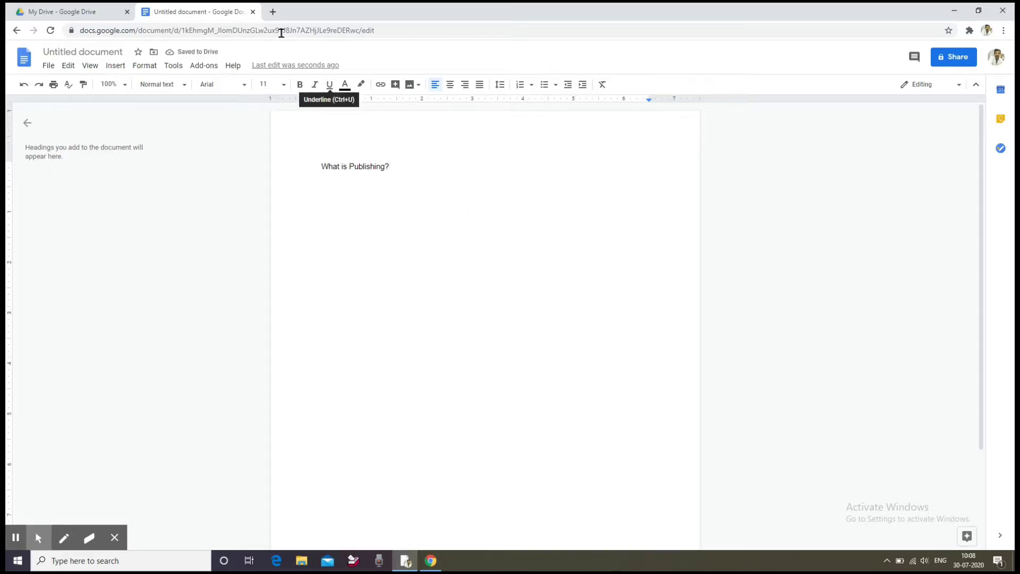
Create a blank Google Sheets spreadsheet through the sheets.new web address.
{"action": "left_click", "coordinate": [259, 30]}
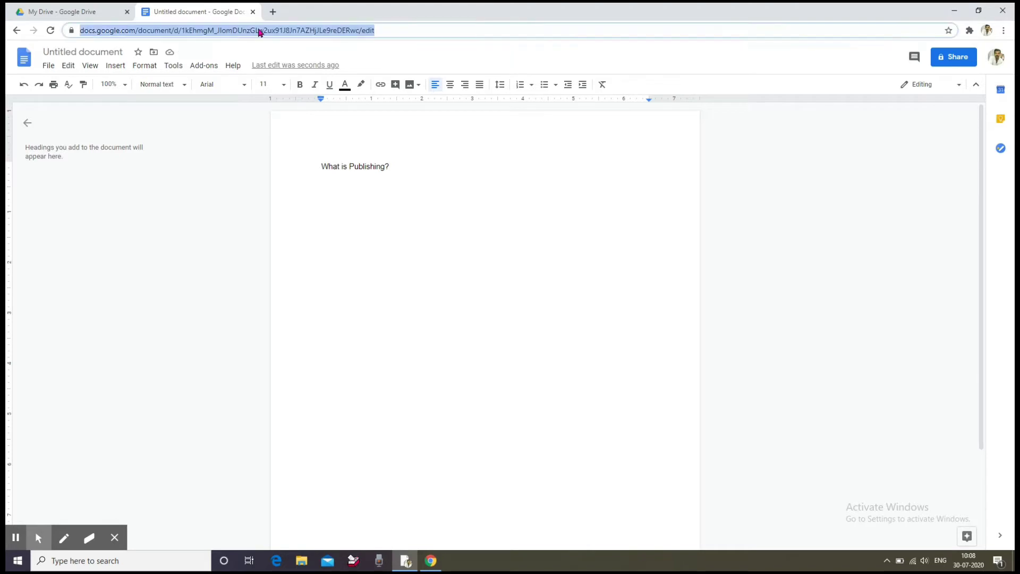
{"action": "type", "text": "sh"}
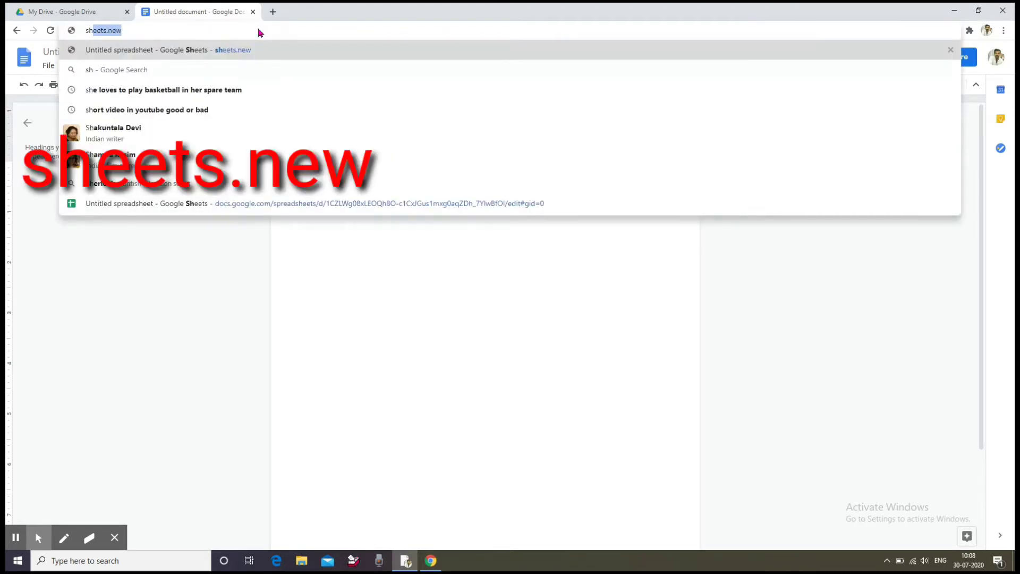
{"action": "key", "text": "Return"}
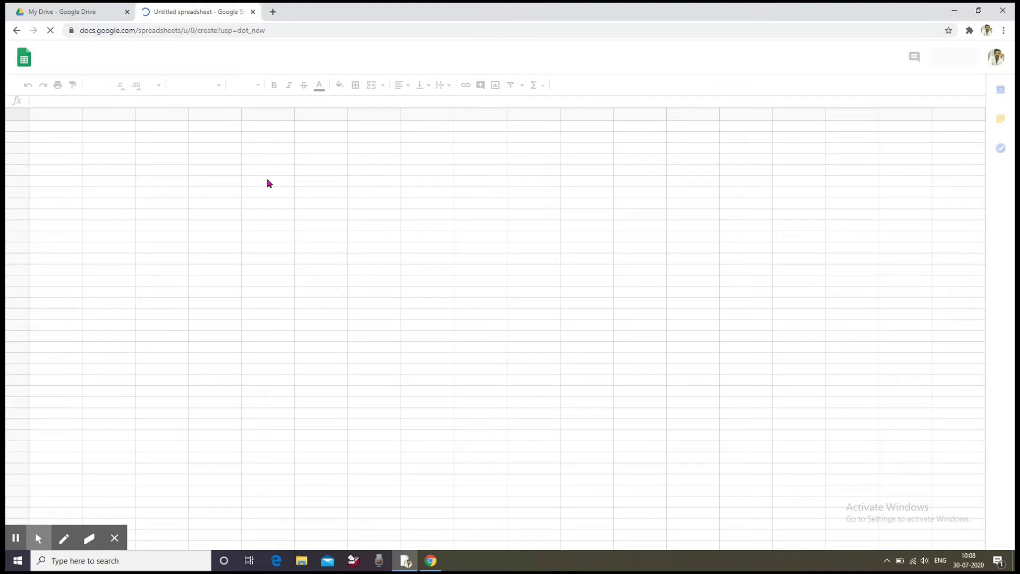
Enter Mark1 in cell E2 and autofill the series across to G2.
{"action": "left_click", "coordinate": [268, 140]}
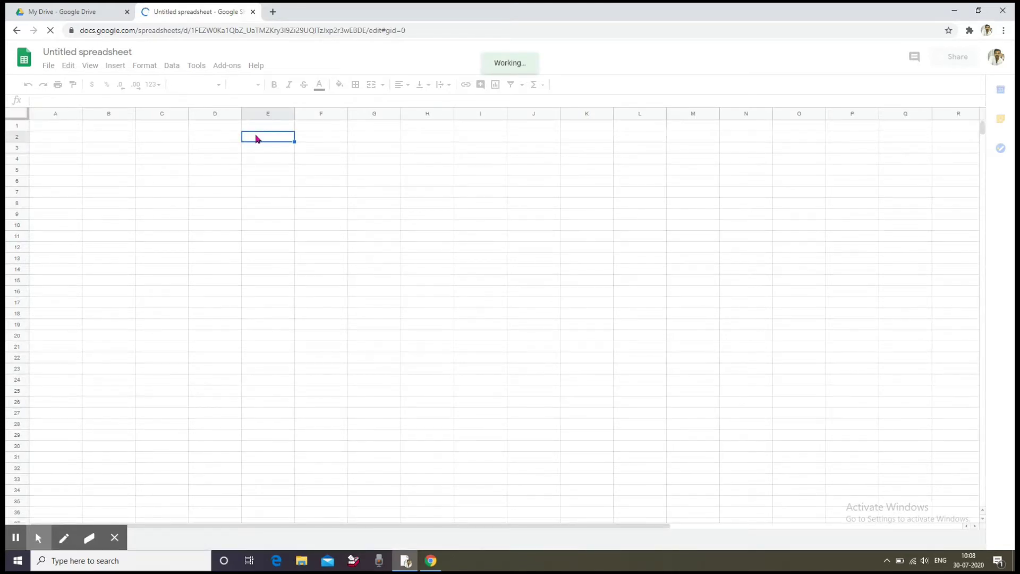
{"action": "type", "text": "Mark1"}
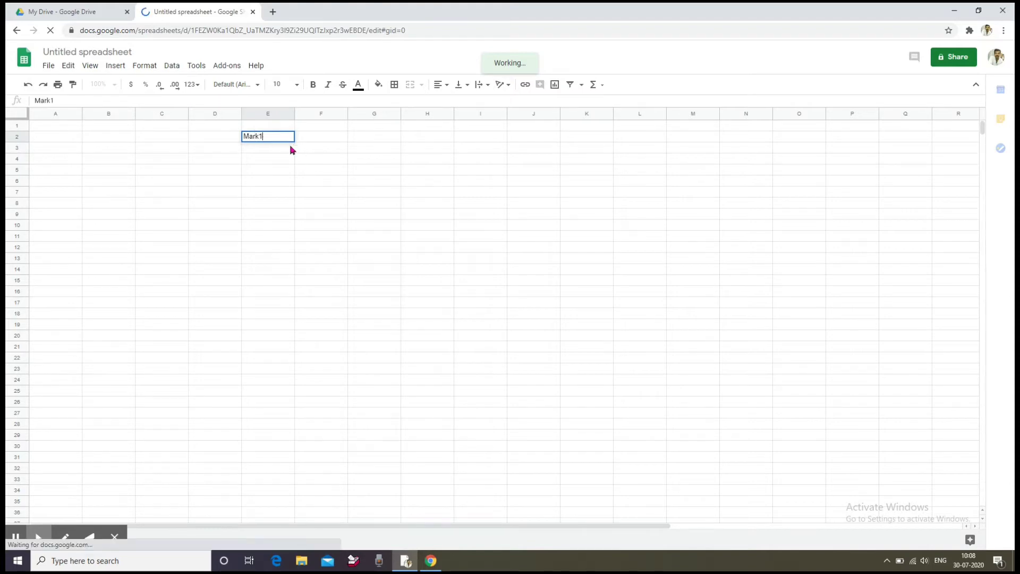
{"action": "key", "text": "Return"}
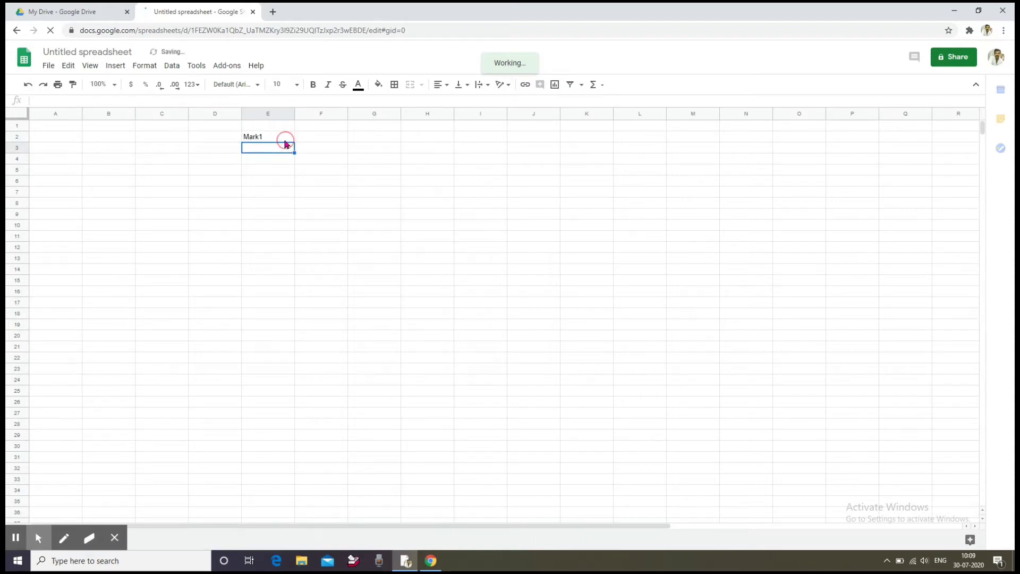
{"action": "left_click", "coordinate": [285, 138]}
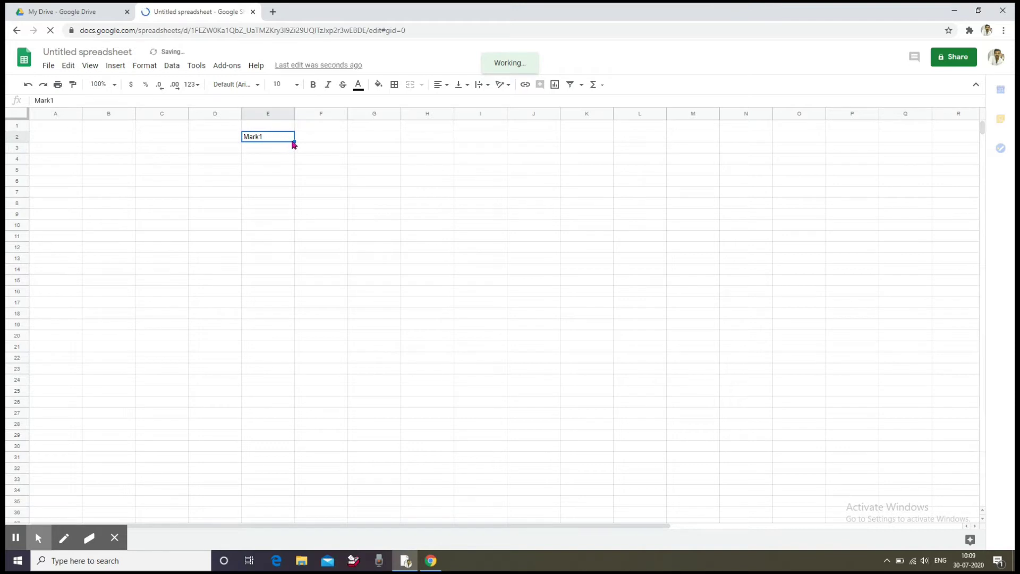
{"action": "left_click_drag", "start_coordinate": [298, 143], "coordinate": [383, 142]}
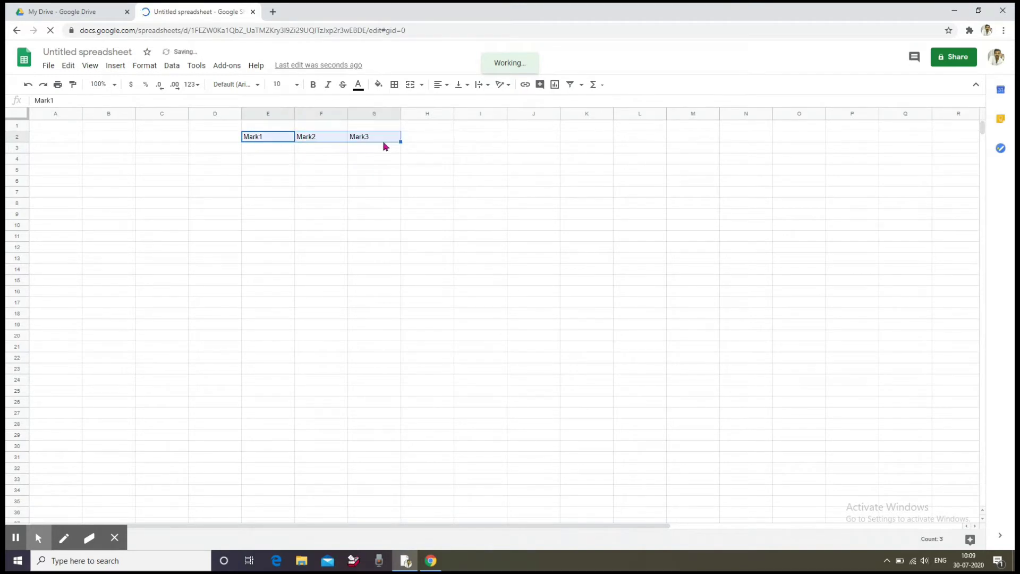
Enter Student1 in cell D3 and autofill the series down to D6.
{"action": "left_click", "coordinate": [215, 149]}
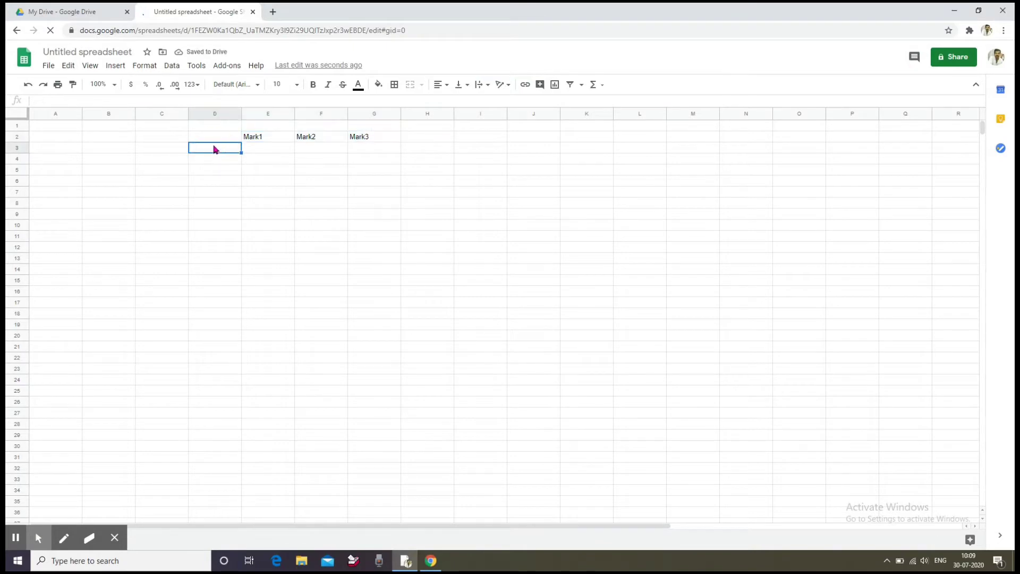
{"action": "type", "text": "Student1"}
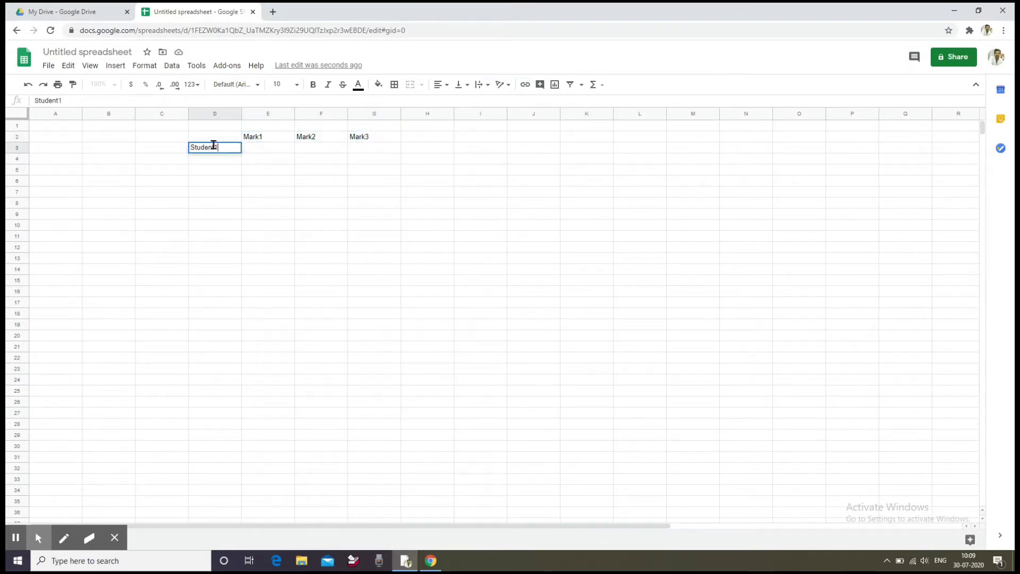
{"action": "left_click", "coordinate": [222, 171]}
{"action": "left_click", "coordinate": [226, 151]}
{"action": "left_click_drag", "start_coordinate": [241, 152], "coordinate": [237, 179]}
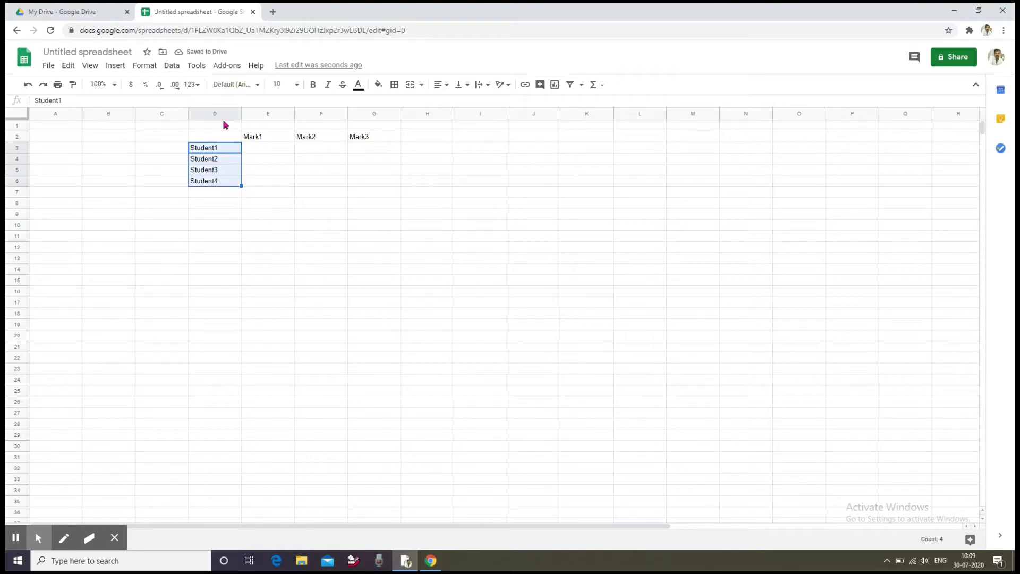
Create a blank Google Slides presentation through the deck.new web address and browse its available themes.
{"action": "left_click", "coordinate": [183, 32]}
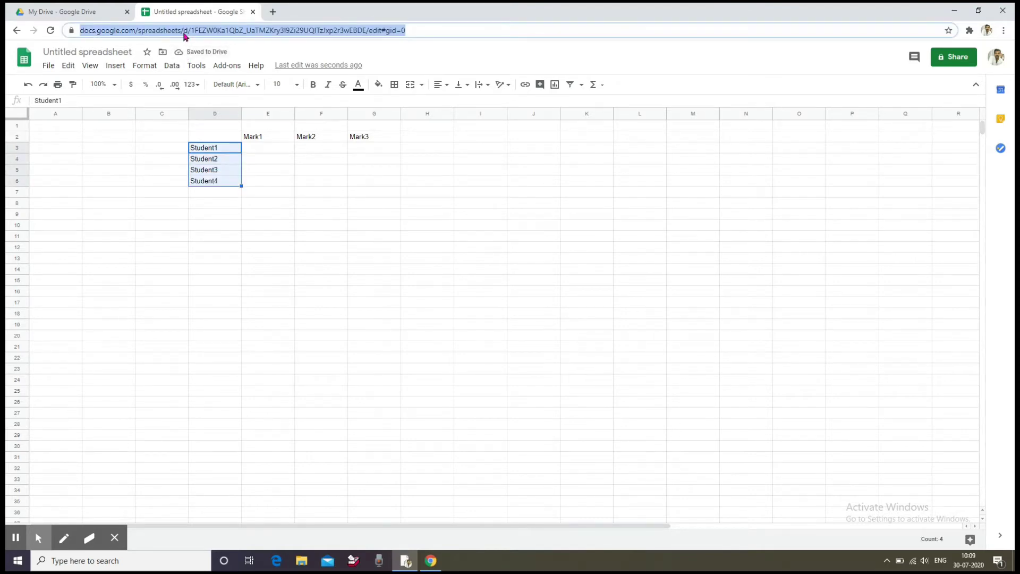
{"action": "type", "text": "deck.new"}
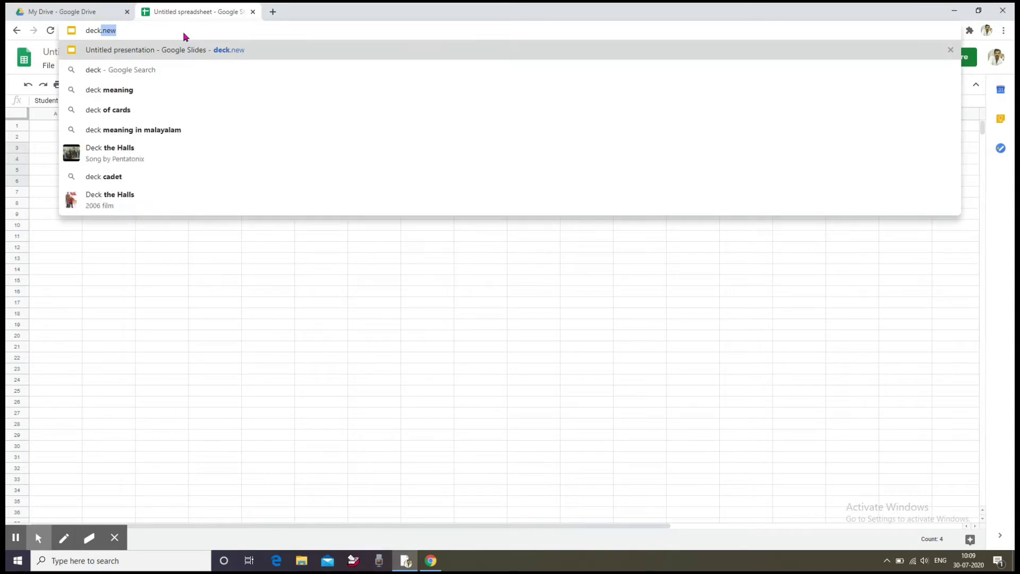
{"action": "key", "text": "Return"}
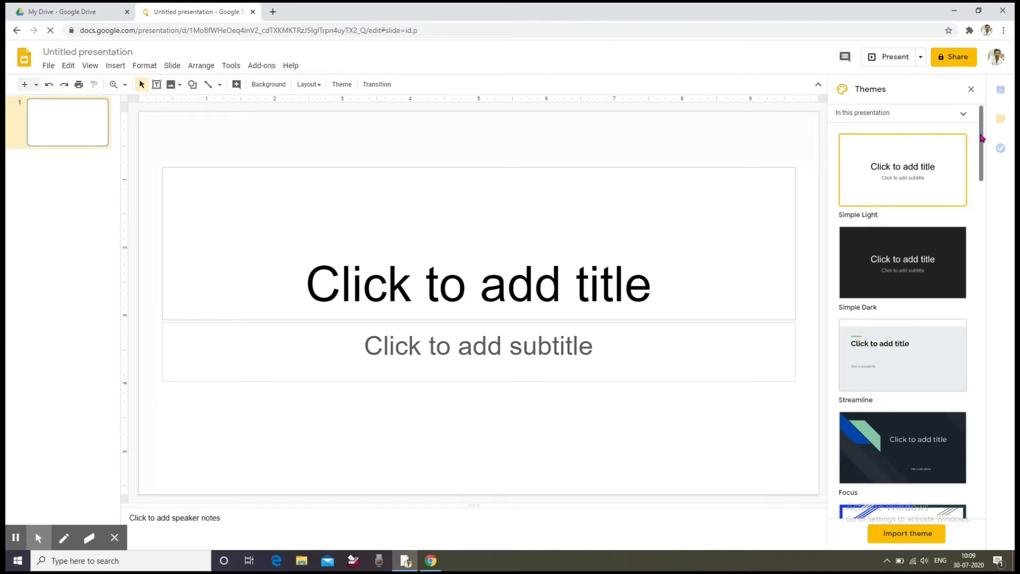
{"action": "left_click_drag", "start_coordinate": [982, 137], "coordinate": [974, 407]}
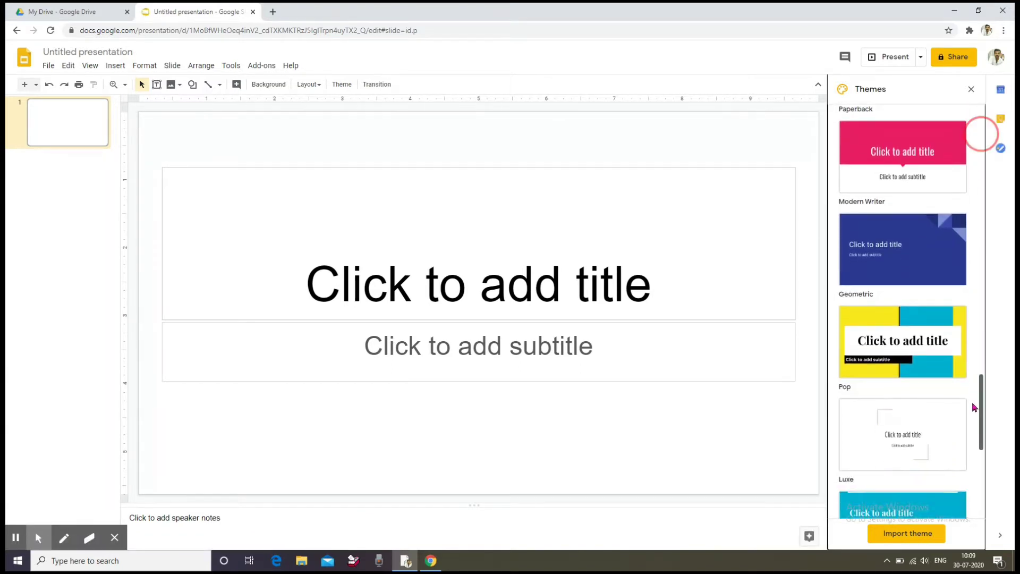
Create a blank Google Forms form through the forms.new web address.
{"action": "left_click", "coordinate": [264, 30]}
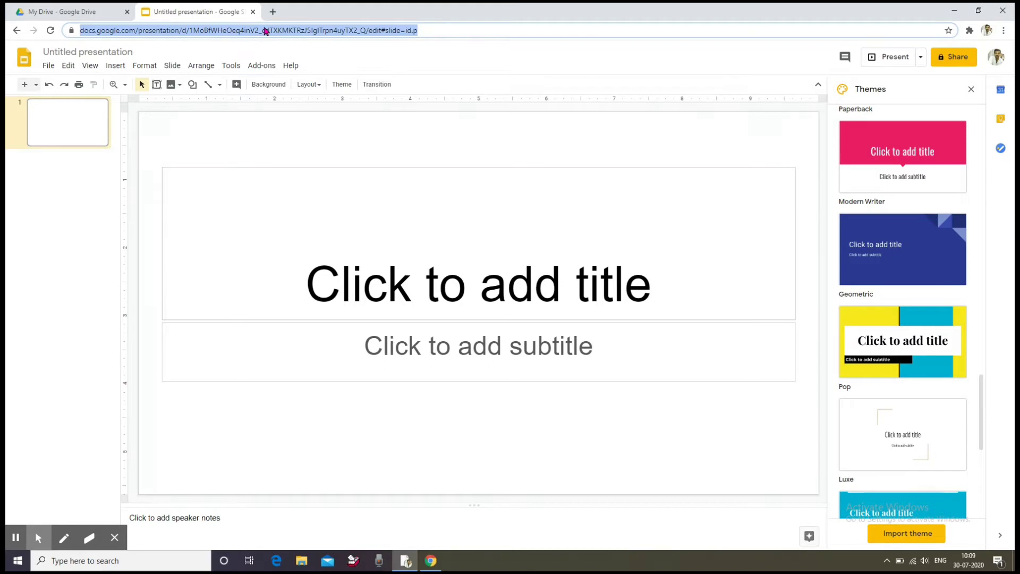
{"action": "type", "text": "for"}
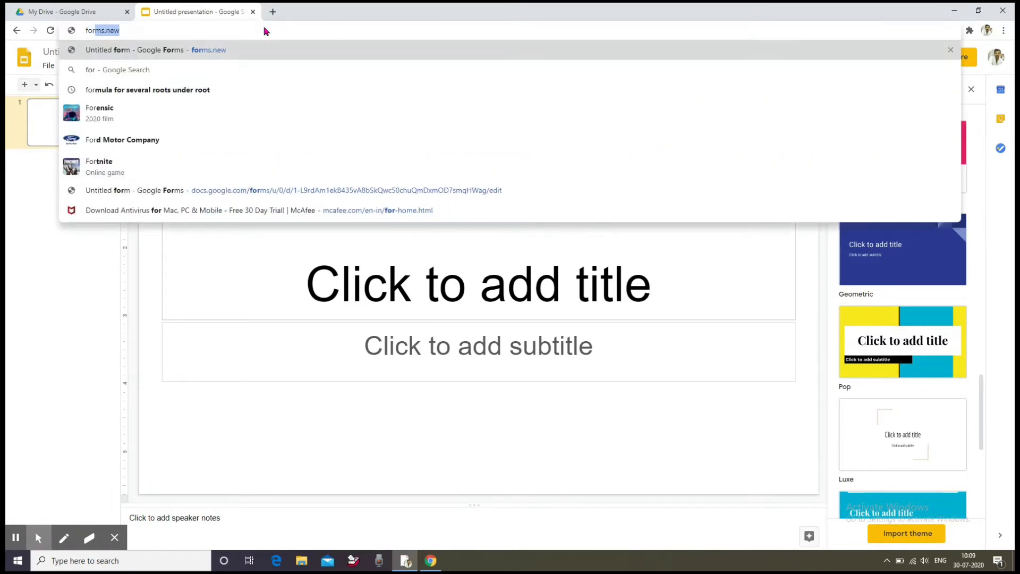
{"action": "key", "text": "Return"}
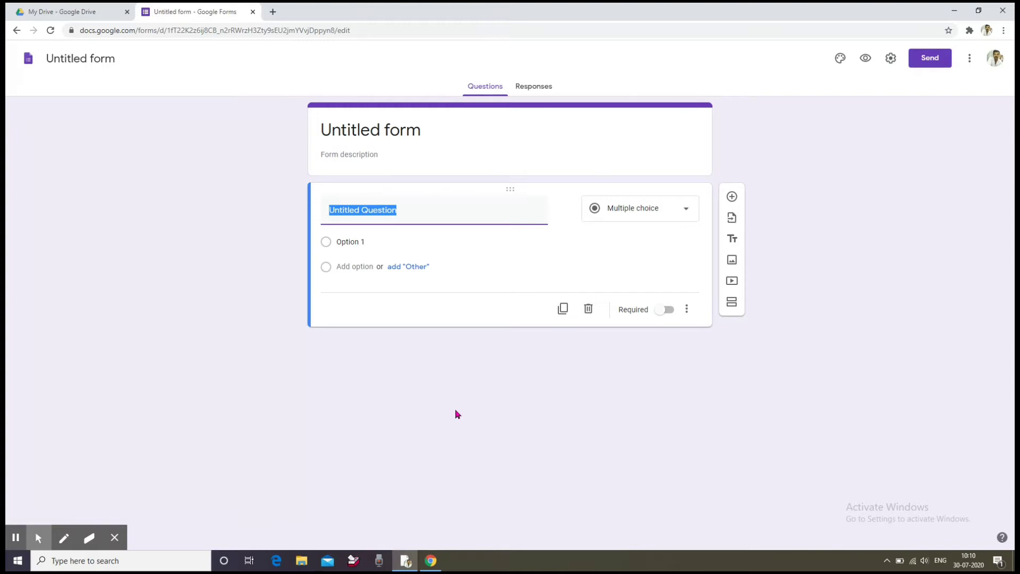
{"action": "left_click", "coordinate": [427, 561]}
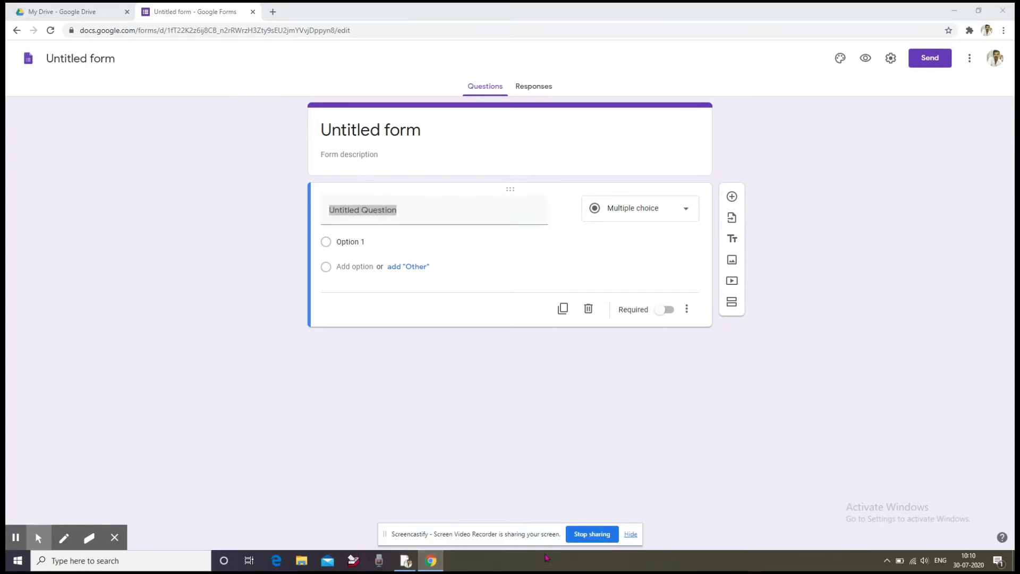
{"action": "left_click", "coordinate": [594, 534]}
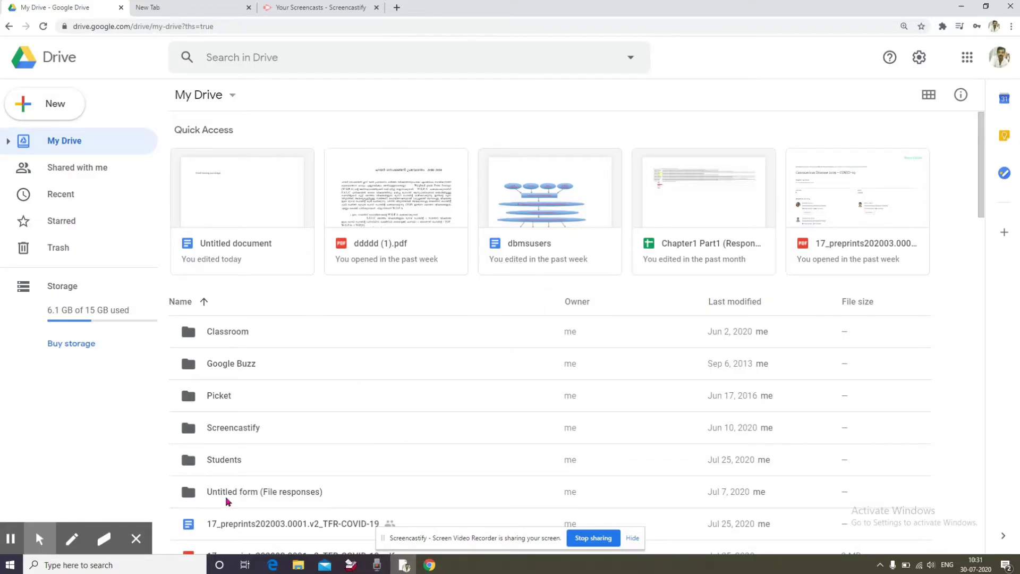
Change the color of the Classroom folder in My Drive to red.
{"action": "left_click", "coordinate": [203, 333]}
{"action": "right_click", "coordinate": [202, 333]}
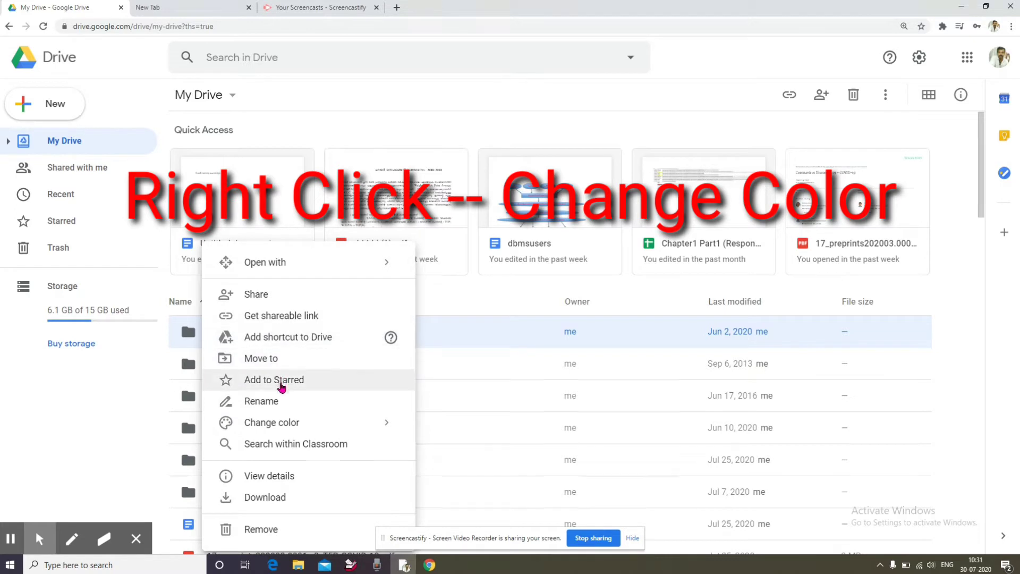
{"action": "left_click", "coordinate": [298, 424]}
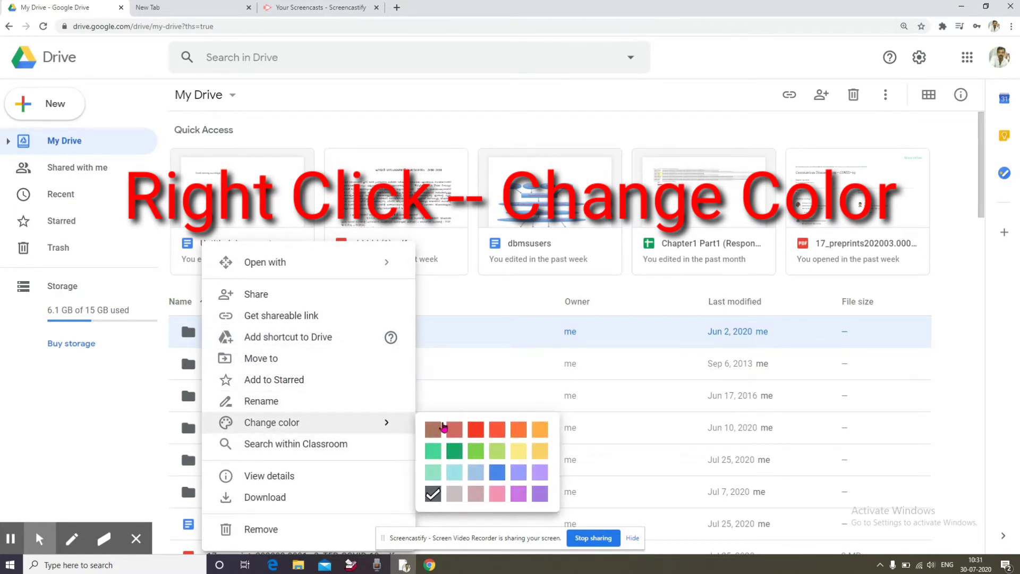
{"action": "left_click", "coordinate": [469, 431]}
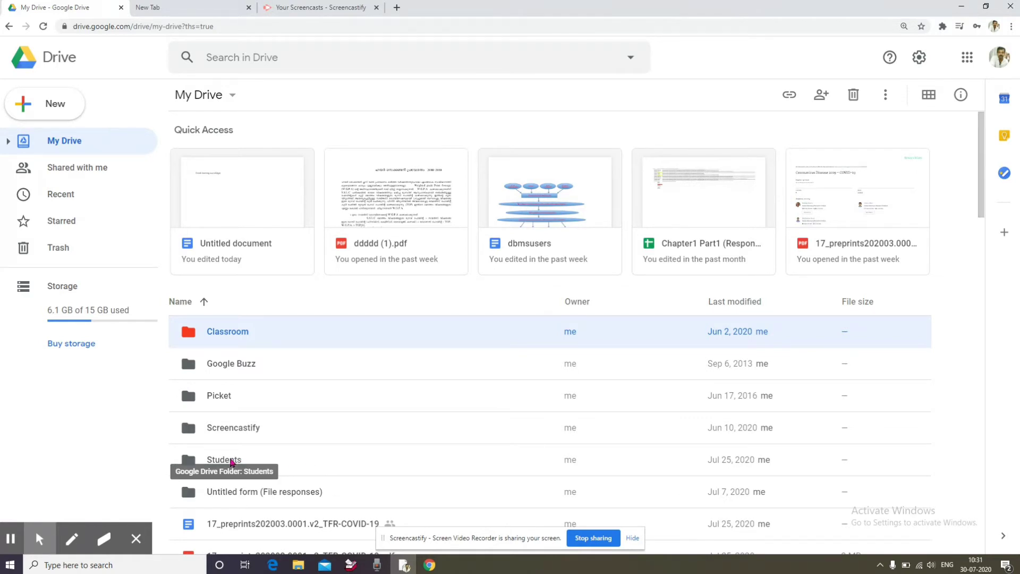
Change the color of the Students folder in My Drive to dark green.
{"action": "left_click", "coordinate": [232, 462]}
{"action": "right_click", "coordinate": [231, 462]}
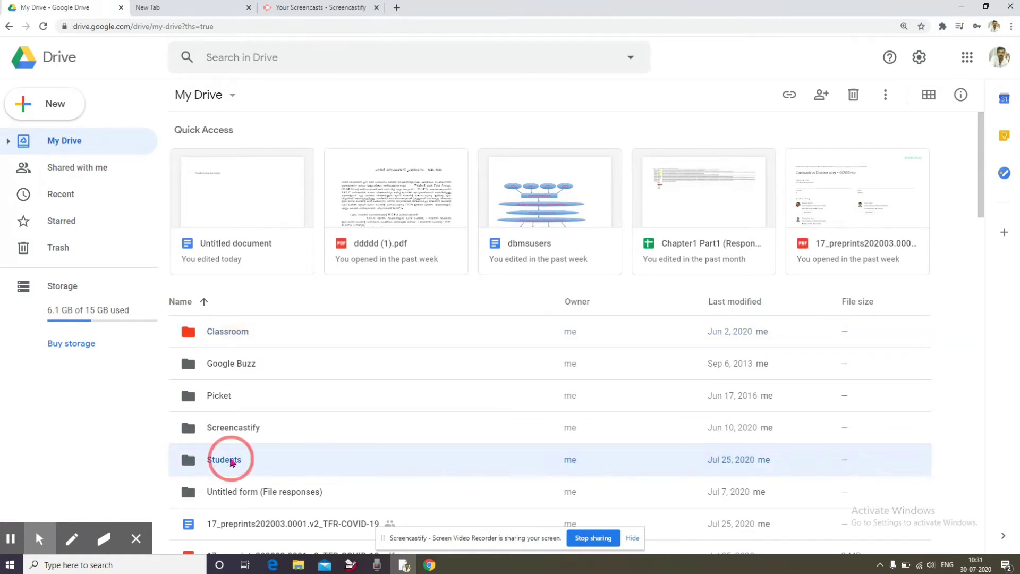
{"action": "mouse_move", "coordinate": [394, 333]}
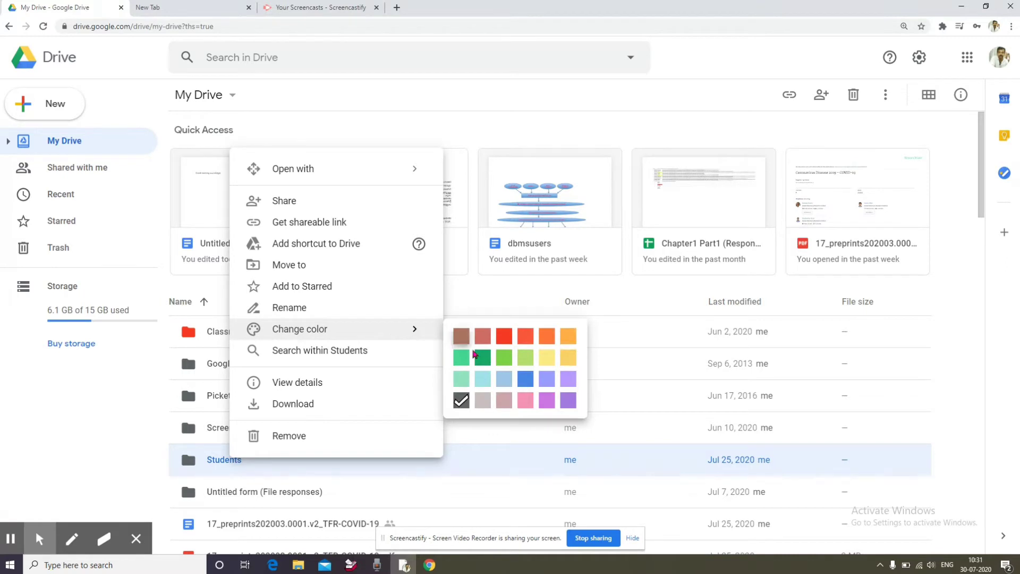
{"action": "left_click", "coordinate": [476, 356]}
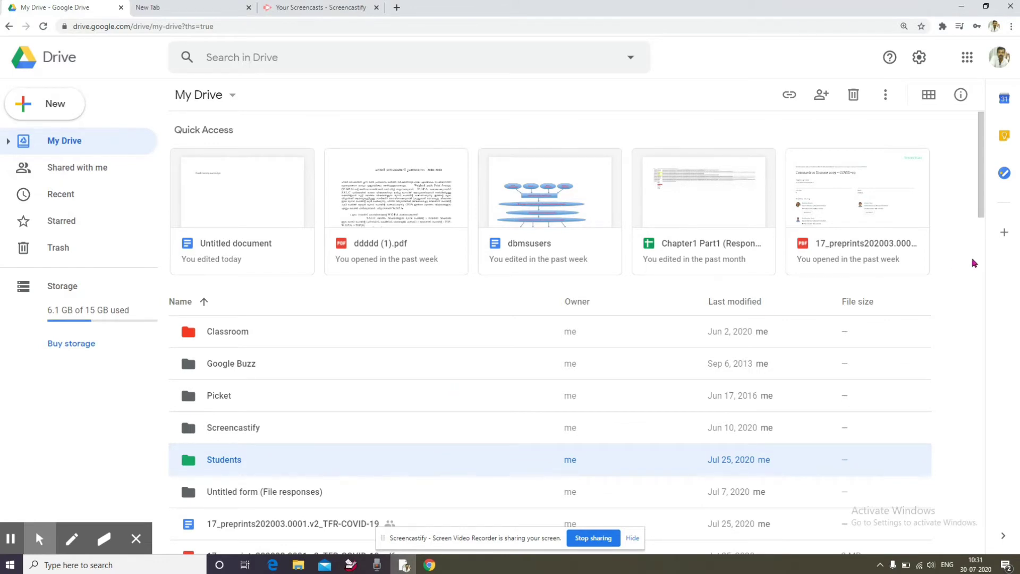
{"action": "left_click", "coordinate": [980, 204]}
{"action": "left_click_drag", "start_coordinate": [980, 205], "coordinate": [982, 287]}
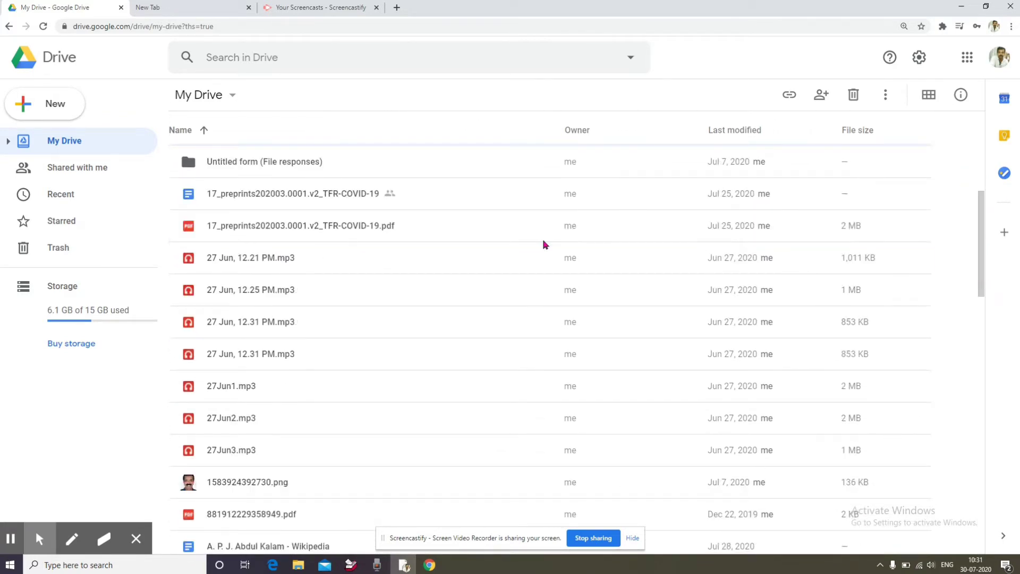
{"action": "left_click", "coordinate": [281, 193]}
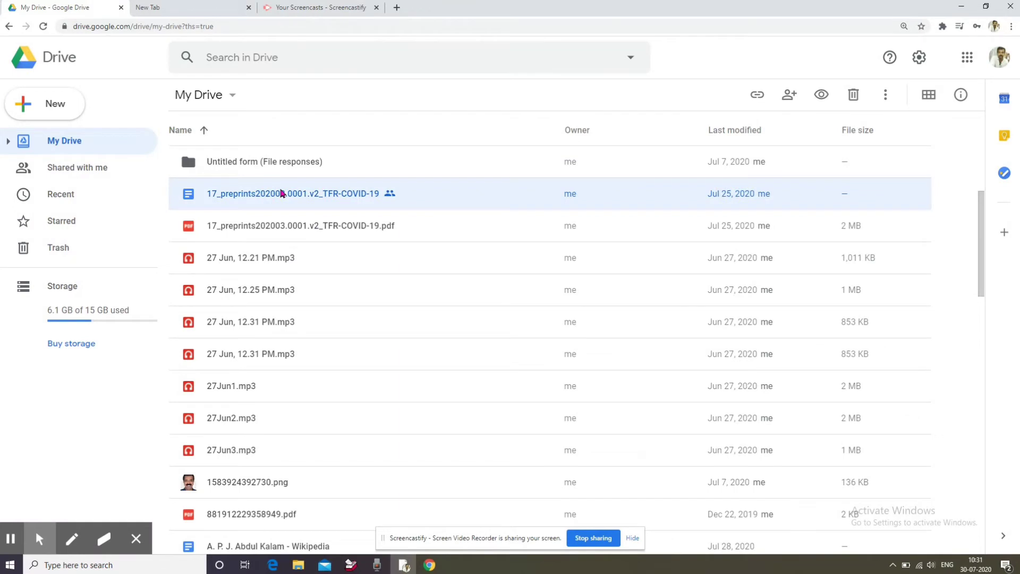
{"action": "left_click", "coordinate": [281, 193]}
{"action": "right_click", "coordinate": [282, 193]}
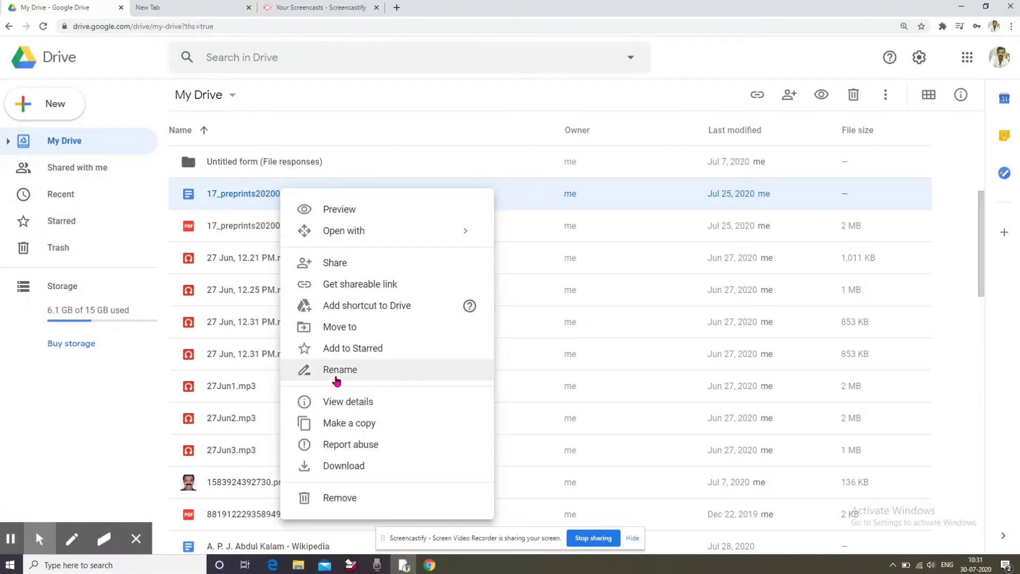
{"action": "left_click", "coordinate": [413, 380]}
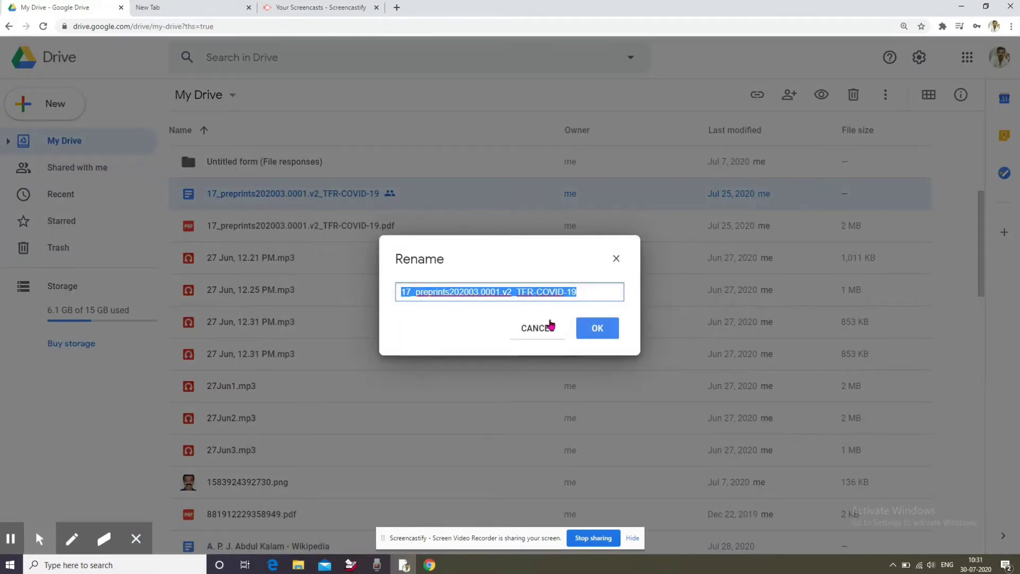
{"action": "left_click", "coordinate": [549, 327]}
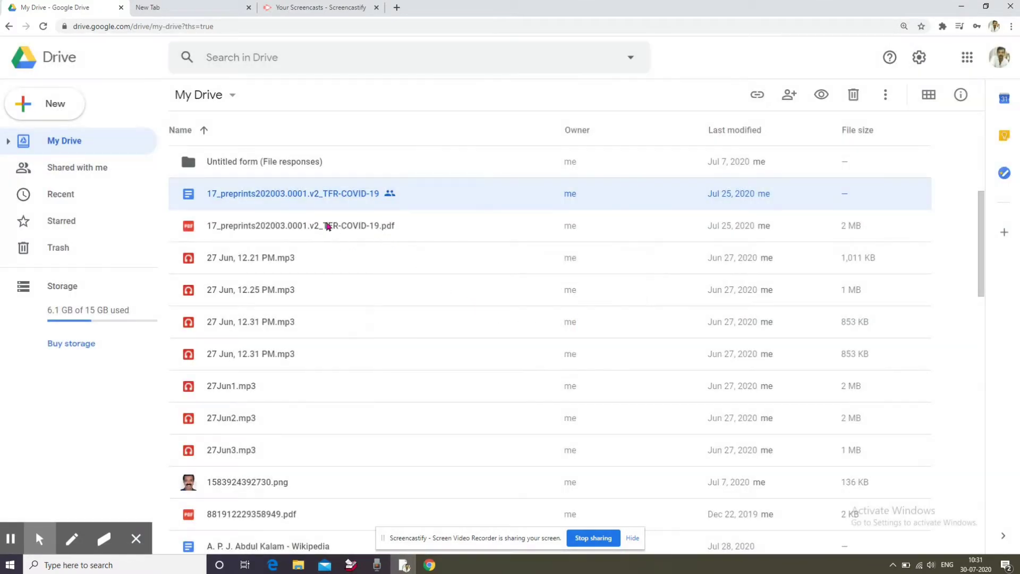
{"action": "double_click", "coordinate": [317, 199]}
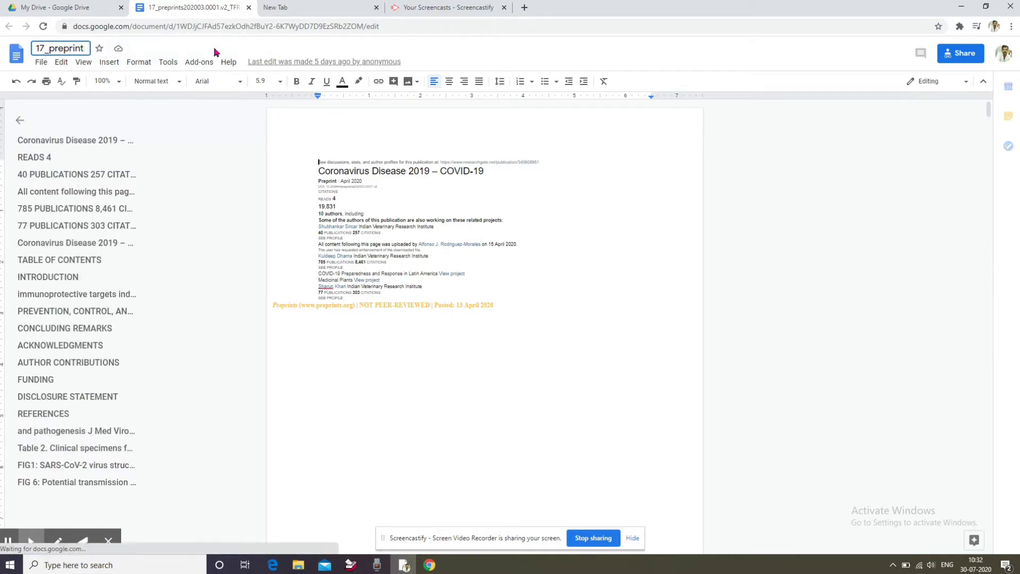
{"action": "key", "text": "BackSpace"}
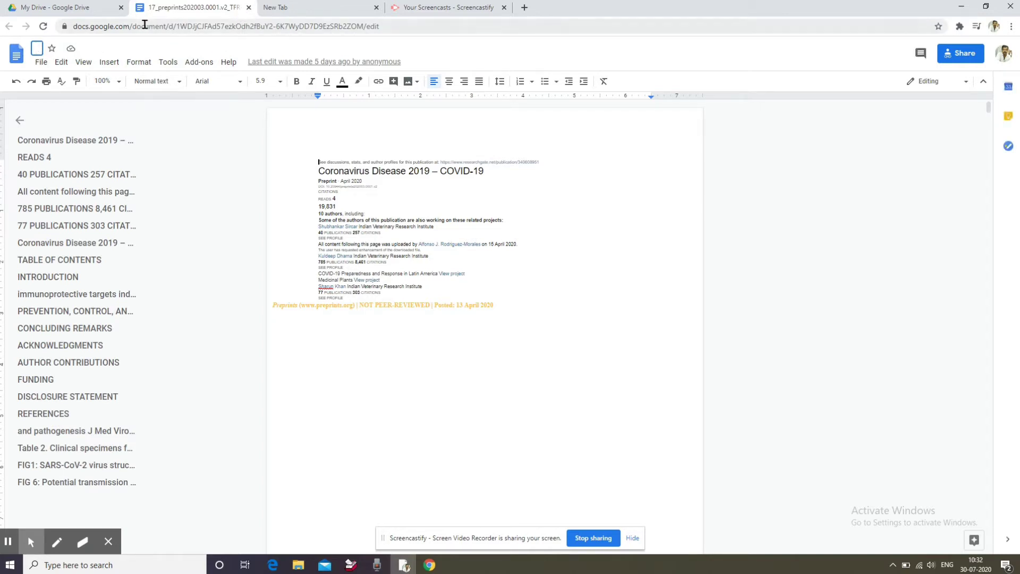
{"action": "left_click", "coordinate": [248, 8]}
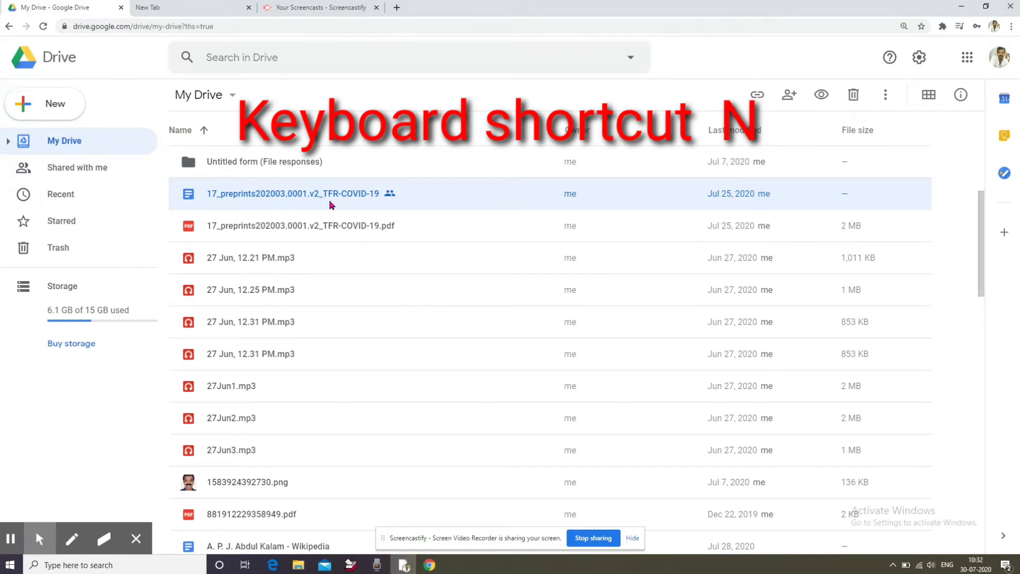
Rename the 17_preprints202003.0001.v2_TFR-COVID-19 document in My Drive as Covid.
{"action": "type", "text": "nts202003.0001.v2_TFR-COVID-19"}
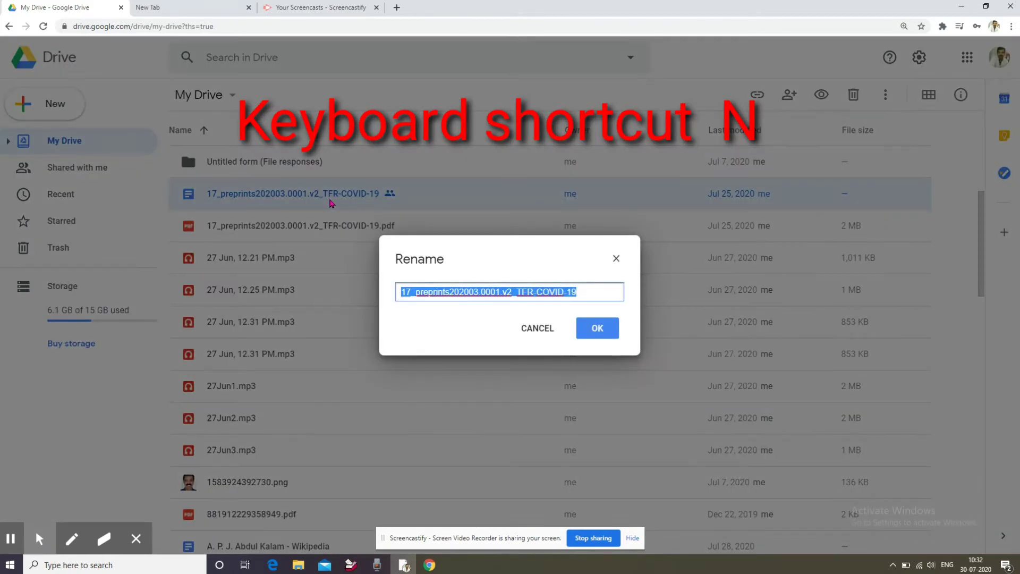
{"action": "type", "text": "Covid"}
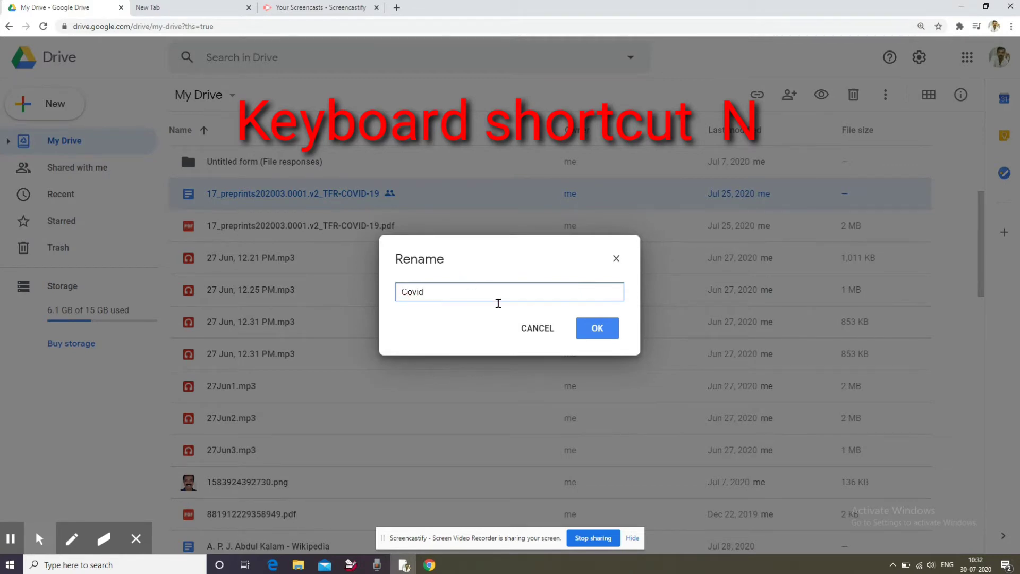
{"action": "left_click", "coordinate": [594, 328]}
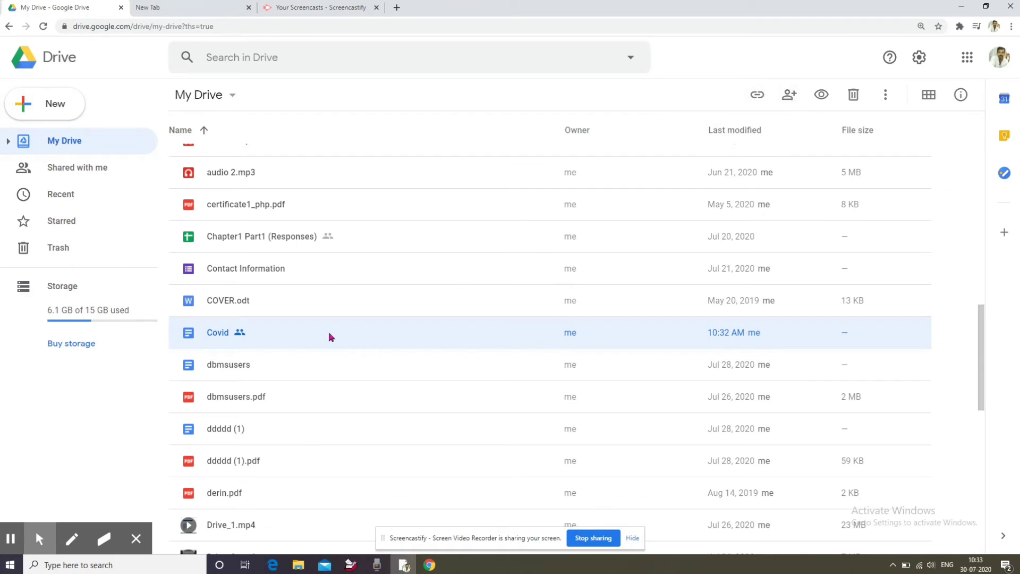
Open the sharing settings of the Covid document, check its link access options and close them.
{"action": "key", "text": "period"}
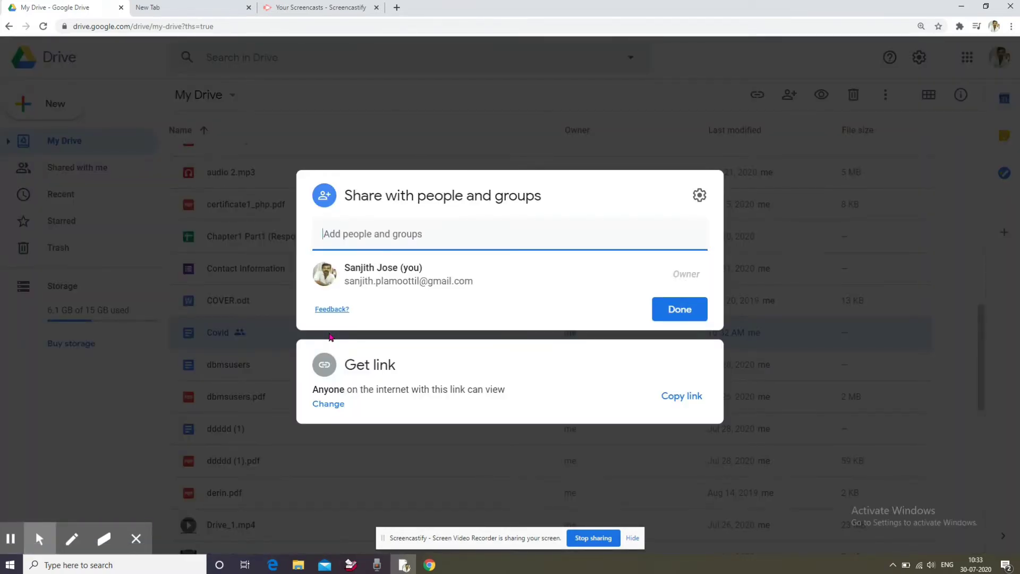
{"action": "left_click", "coordinate": [468, 285]}
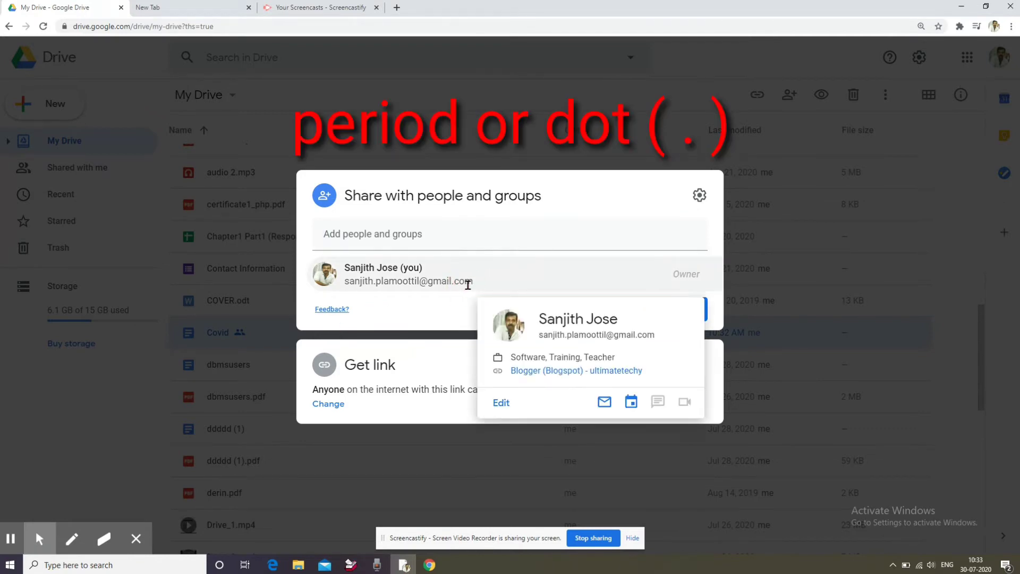
{"action": "left_click", "coordinate": [416, 369]}
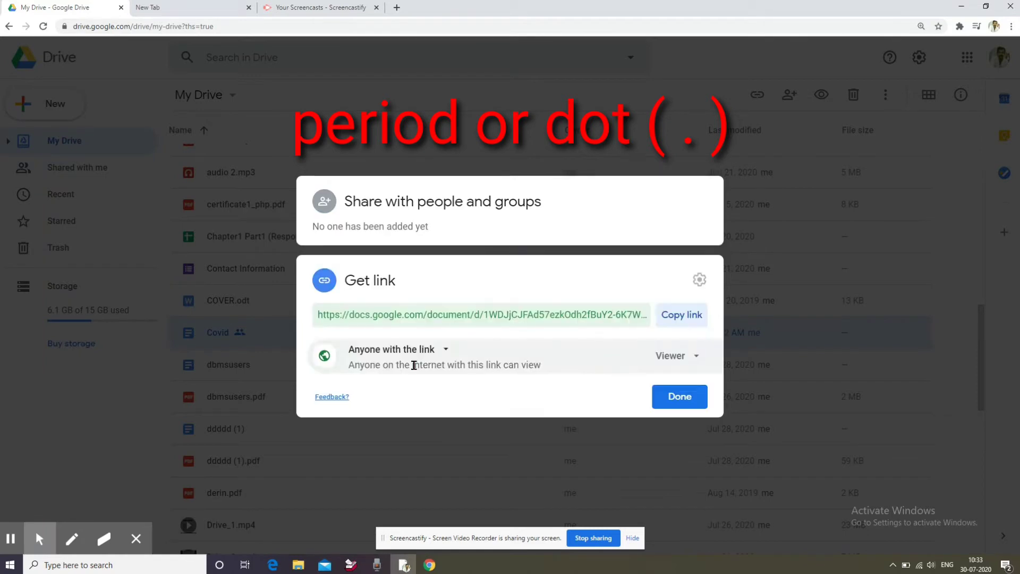
{"action": "left_click", "coordinate": [670, 393]}
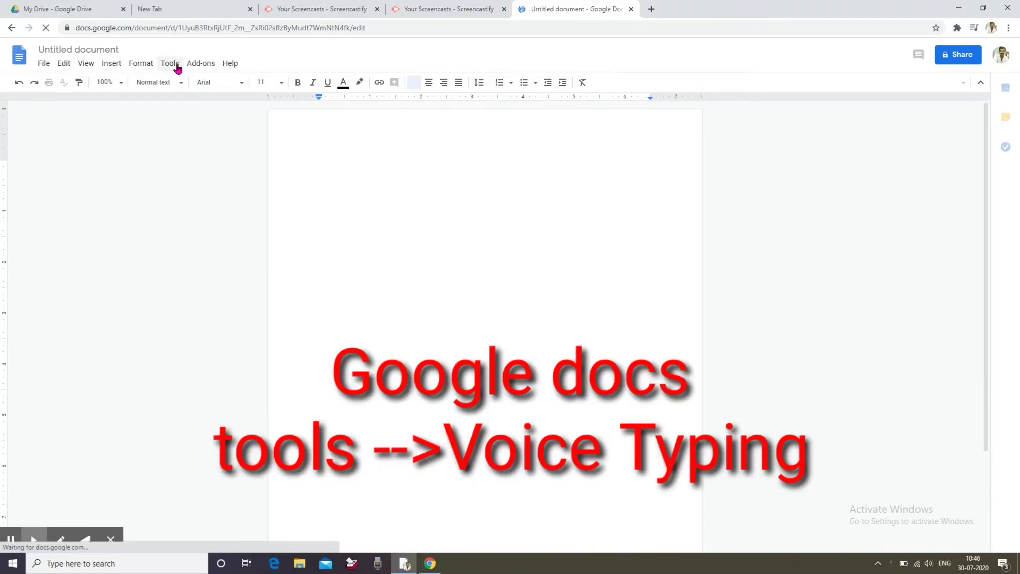
Turn on voice typing in the blank document and dictate "what is publishing" in English (US).
{"action": "left_click", "coordinate": [176, 65]}
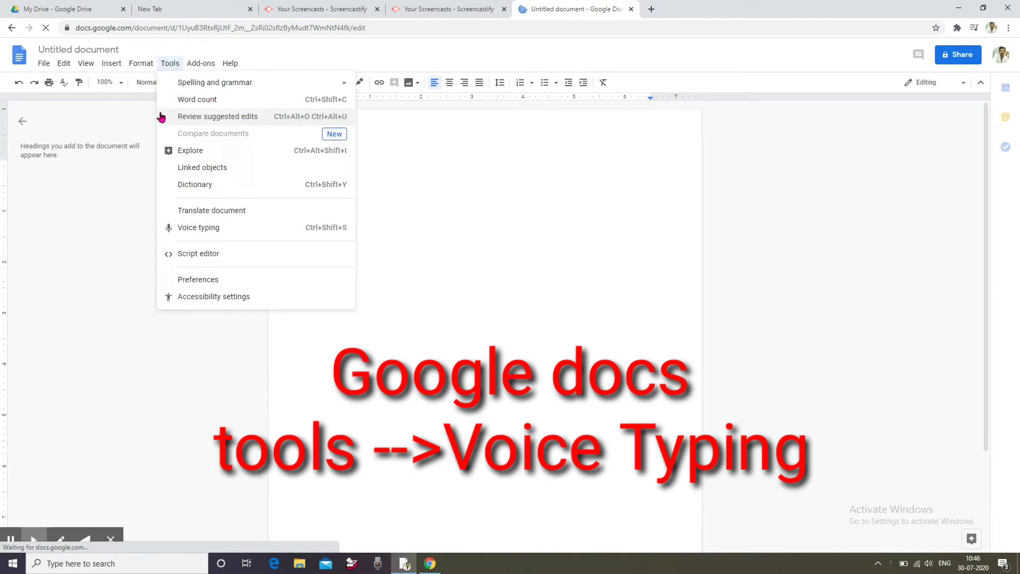
{"action": "left_click", "coordinate": [205, 229]}
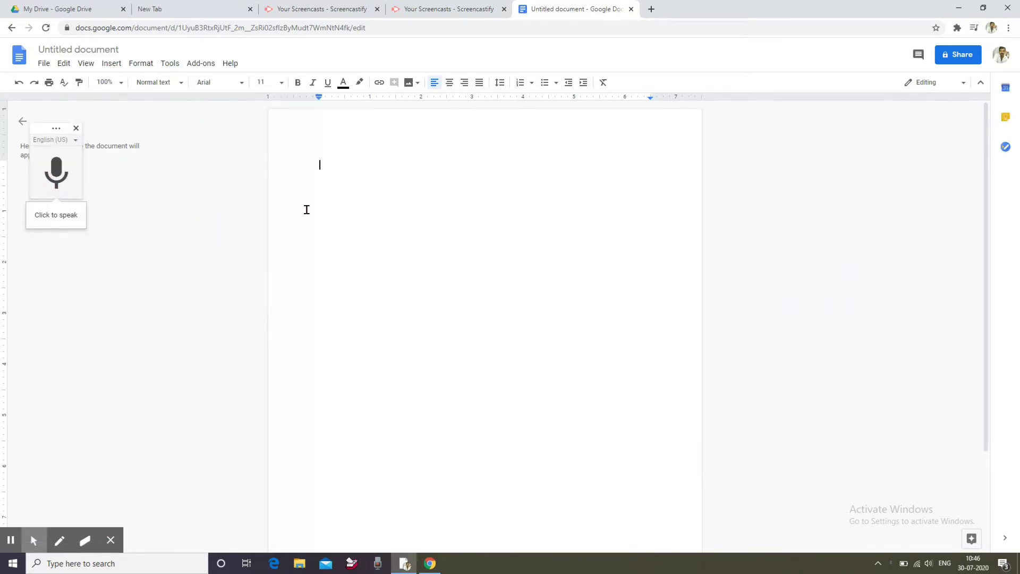
{"action": "left_click", "coordinate": [55, 190]}
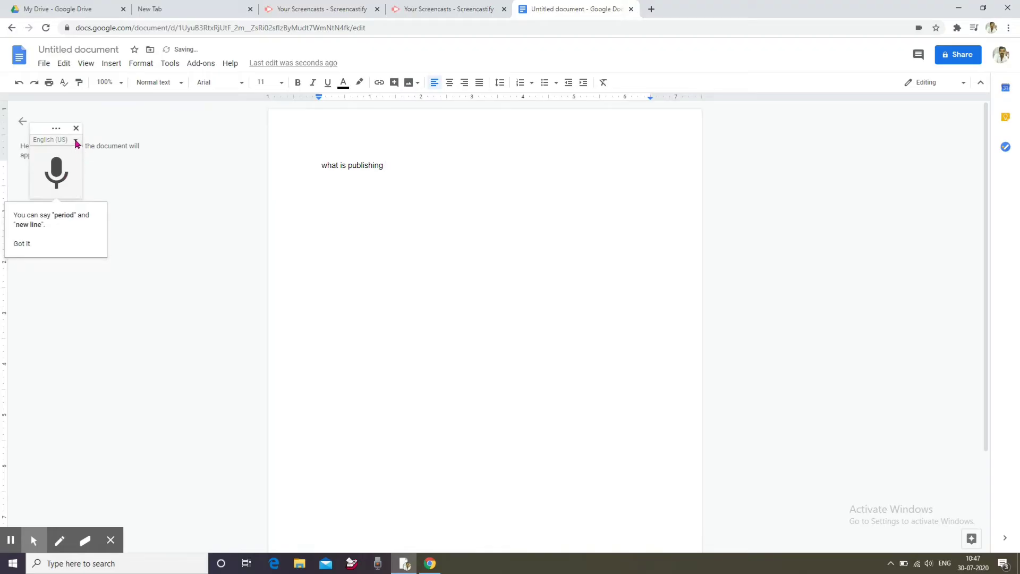
Switch the voice typing language to മലയാളം and dictate "പബ്ലിഷിംഗ് എന്നാൽ എന്താണ്" on a new line.
{"action": "left_click", "coordinate": [75, 140]}
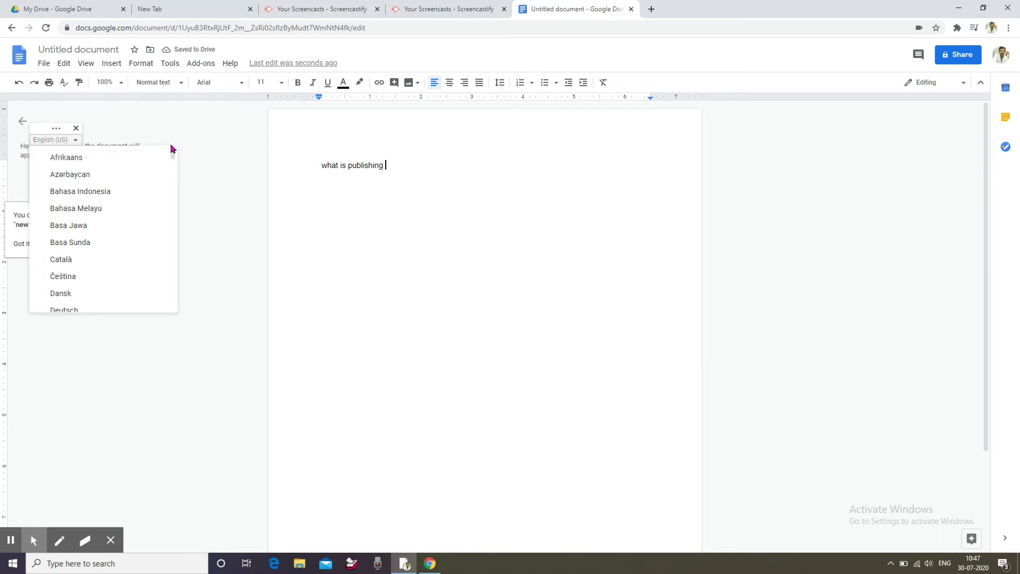
{"action": "left_click_drag", "start_coordinate": [173, 154], "coordinate": [169, 292]}
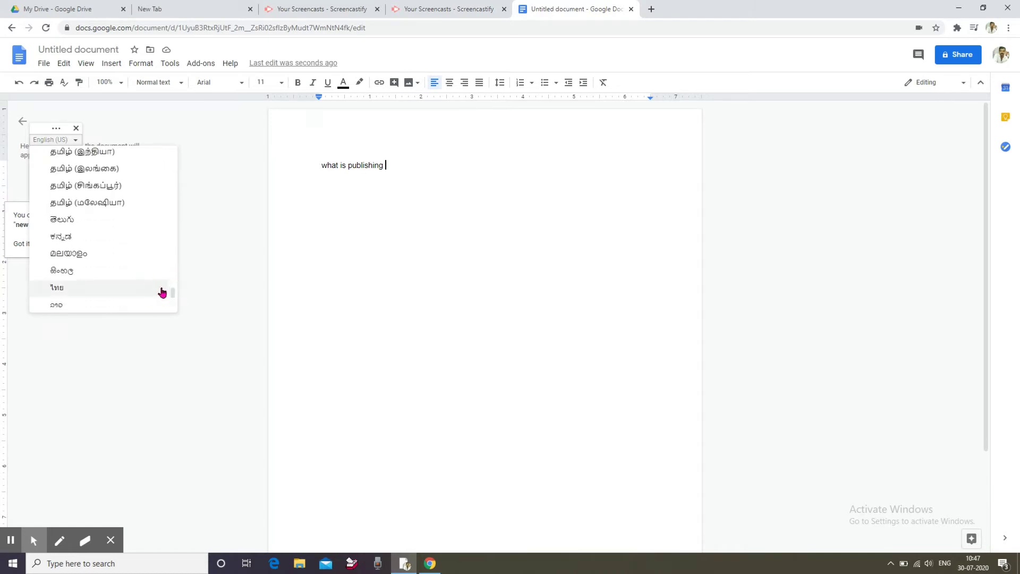
{"action": "left_click", "coordinate": [91, 256]}
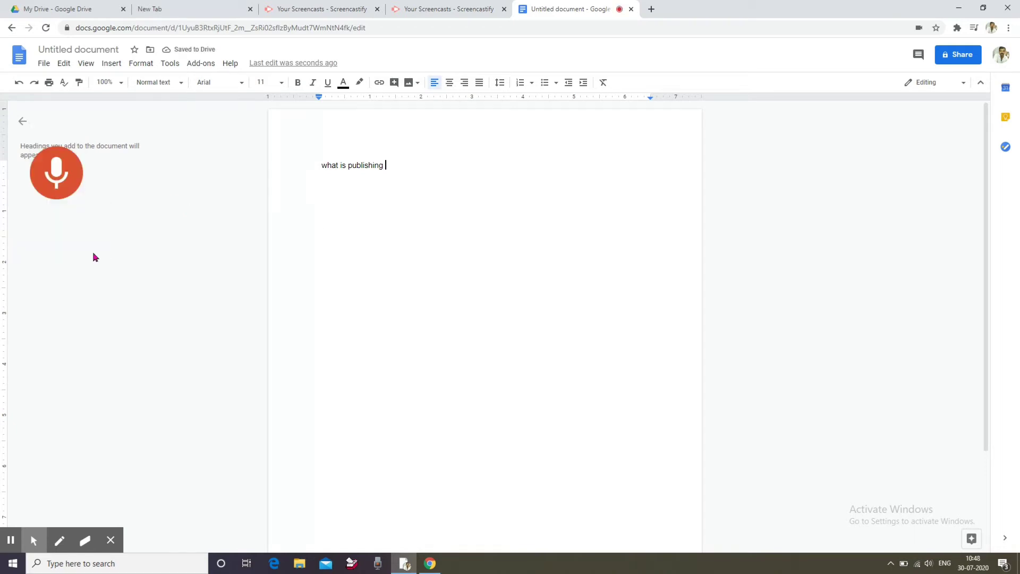
{"action": "key", "text": "Return"}
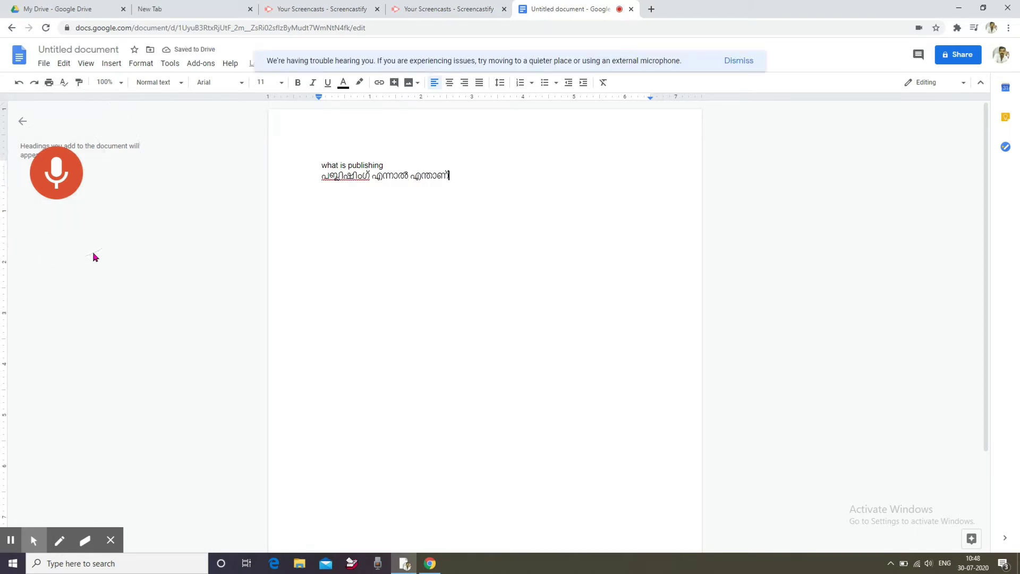
{"action": "left_click", "coordinate": [94, 257]}
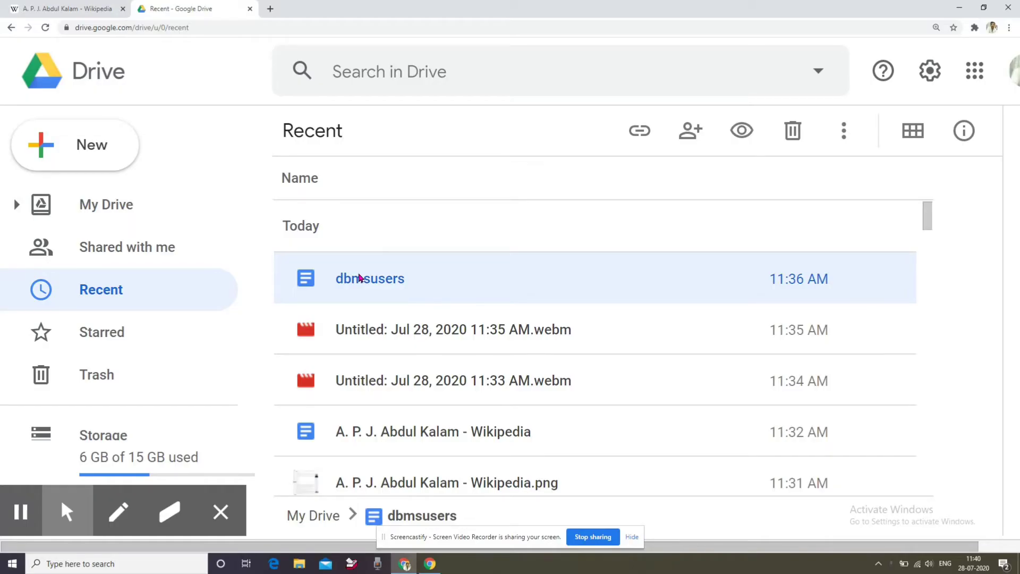
Open the dbmsusers file from the Recent list in Google Docs.
{"action": "right_click", "coordinate": [359, 277]}
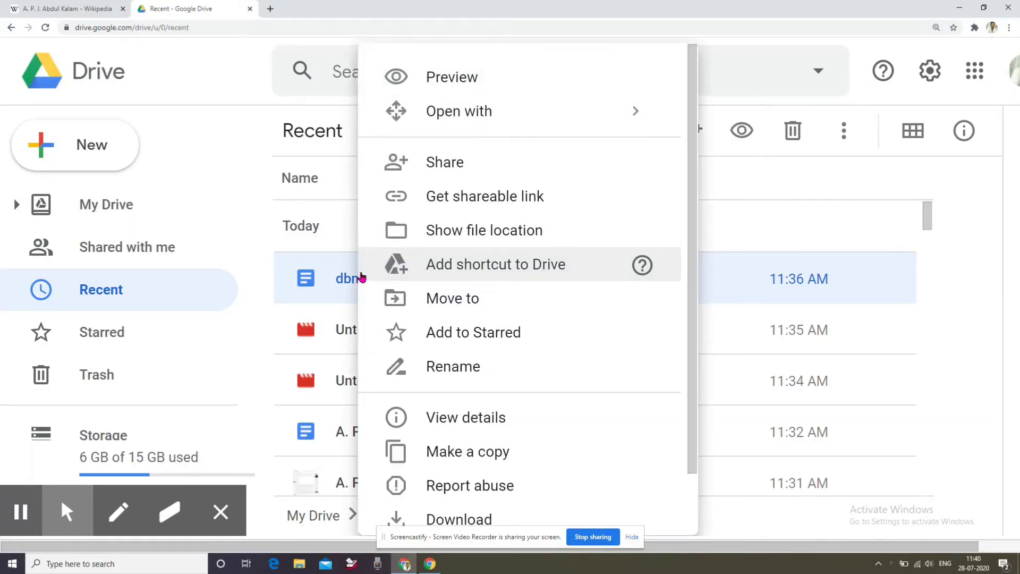
{"action": "mouse_move", "coordinate": [589, 113]}
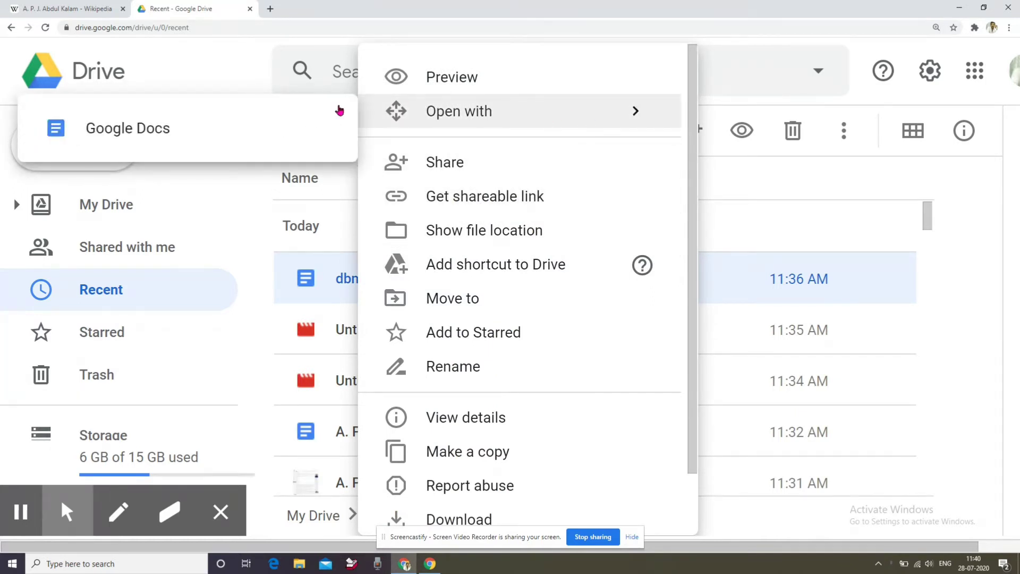
{"action": "left_click", "coordinate": [280, 139]}
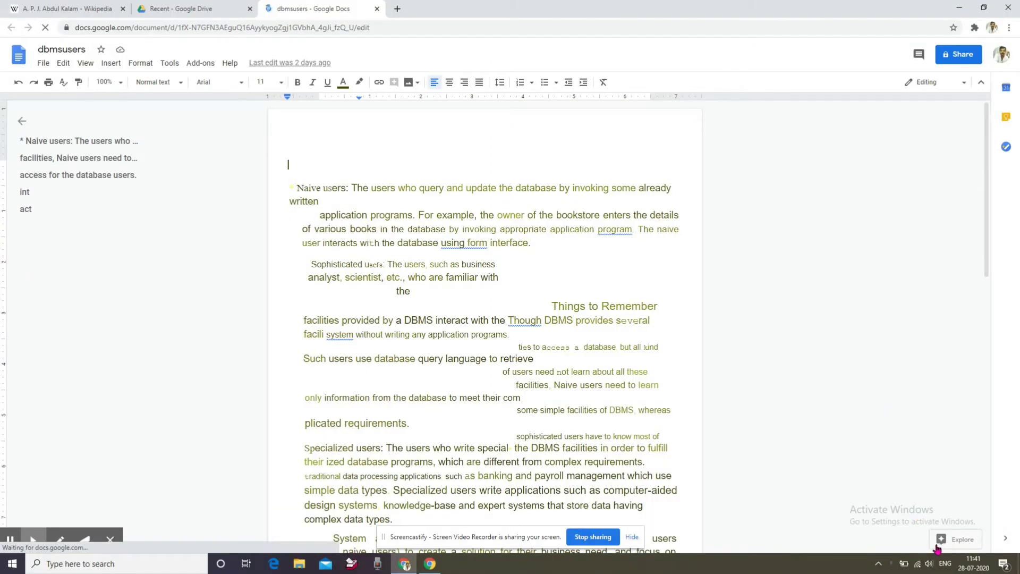
Search for "database components" with the Explore tool in the dbmsusers document.
{"action": "left_click", "coordinate": [963, 542]}
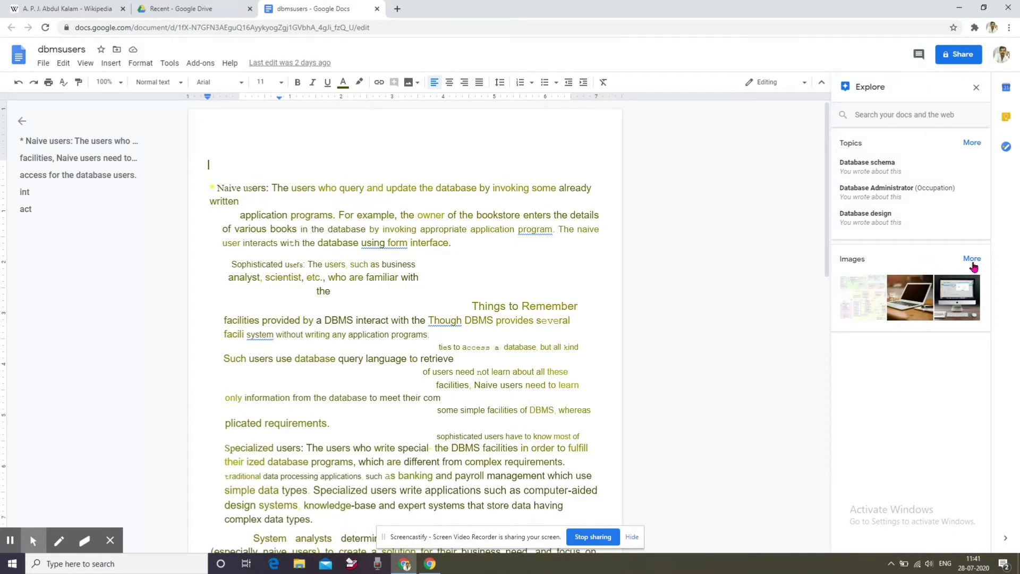
{"action": "left_click", "coordinate": [933, 113]}
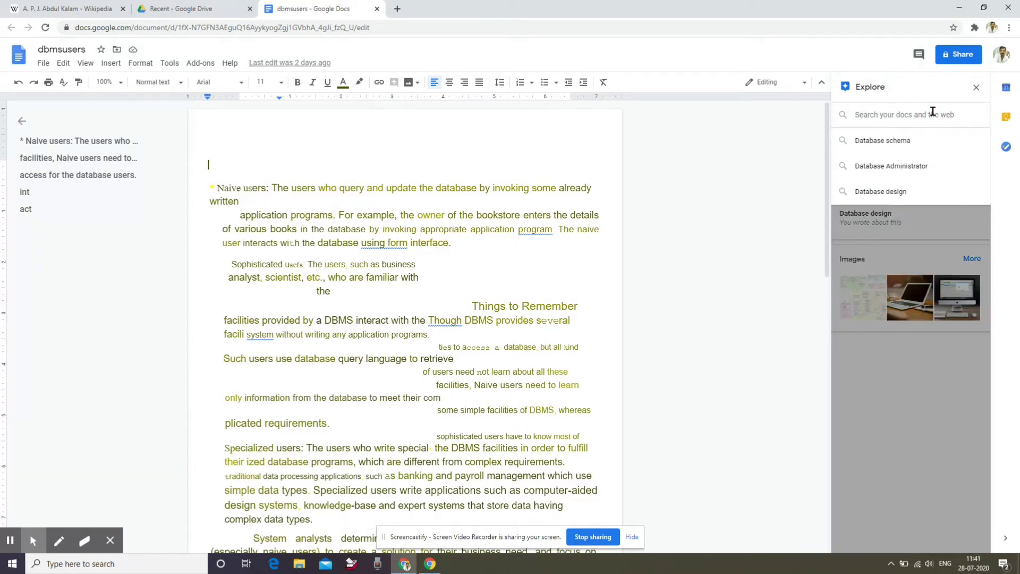
{"action": "type", "text": "database components"}
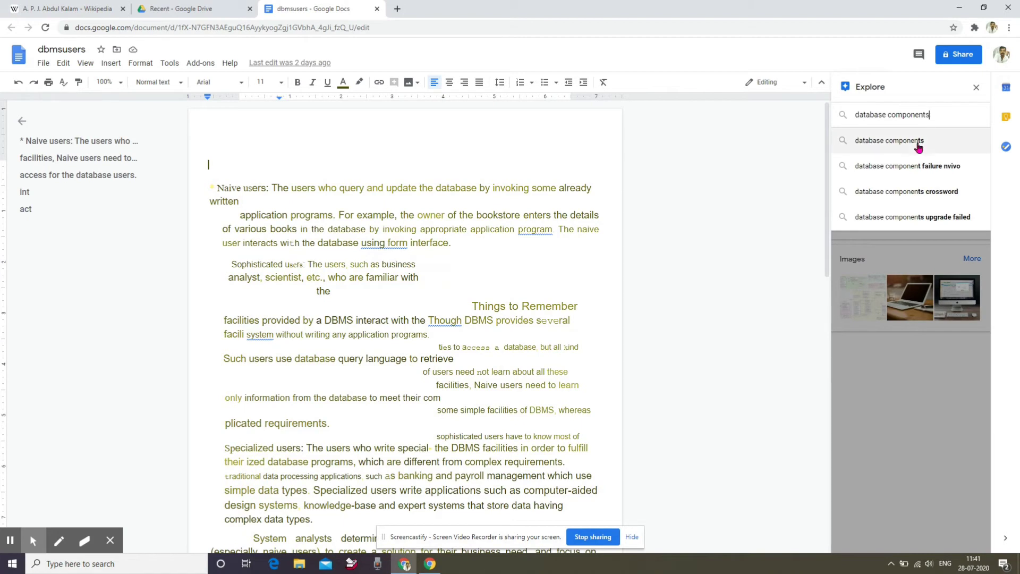
{"action": "left_click", "coordinate": [918, 145]}
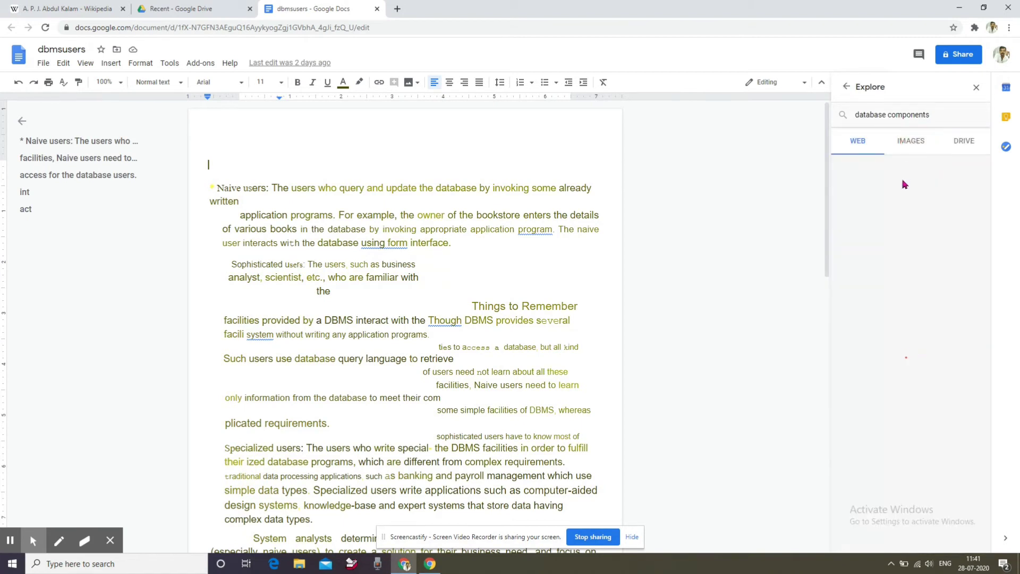
Insert the first image result for database components above the Naive users text and display the matching Drive files.
{"action": "left_click", "coordinate": [912, 142]}
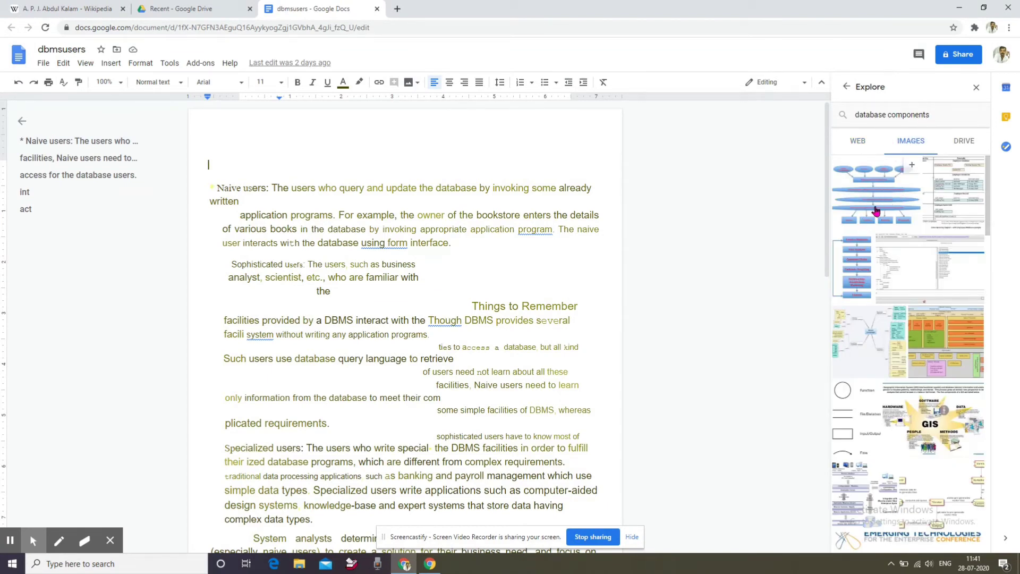
{"action": "left_click_drag", "start_coordinate": [864, 217], "coordinate": [371, 112]}
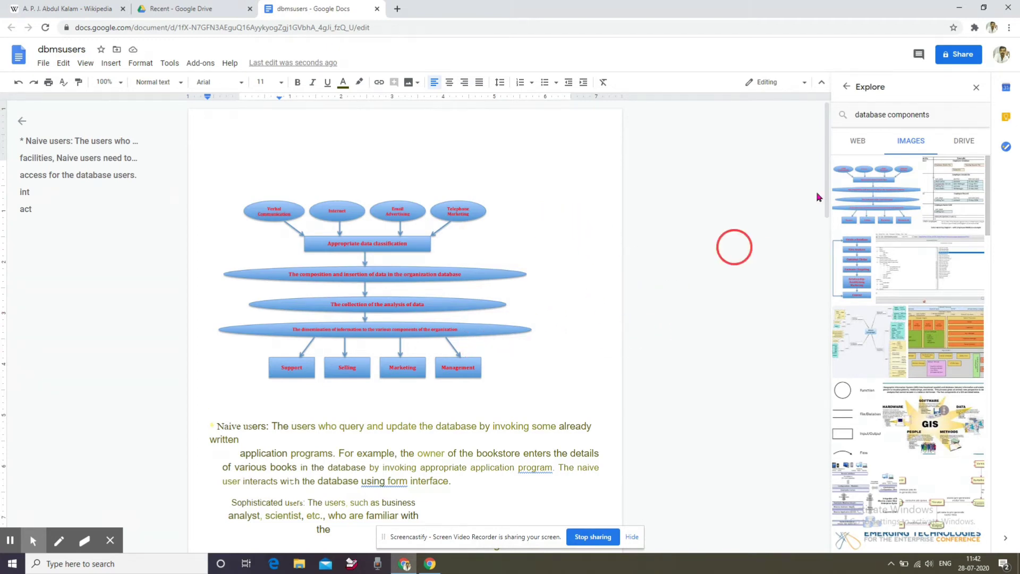
{"action": "left_click", "coordinate": [965, 141]}
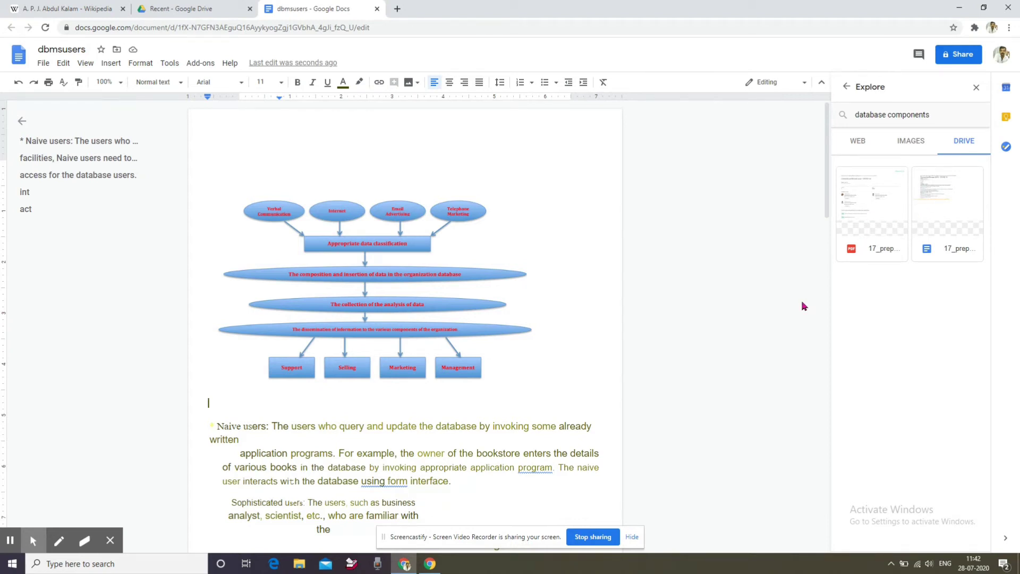
{"action": "left_click", "coordinate": [591, 536]}
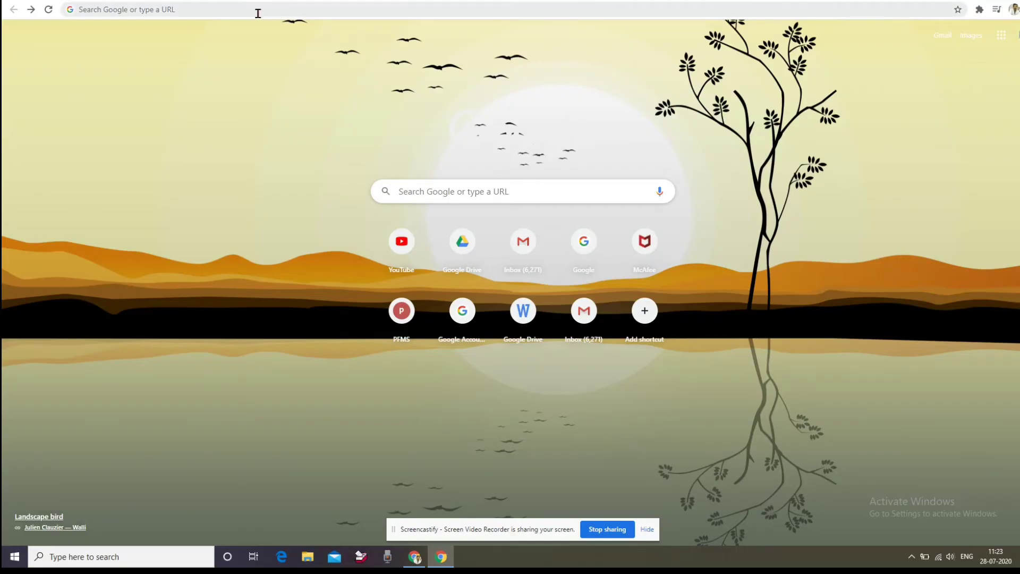
Go to google.com and search for "save to drive extension".
{"action": "left_click", "coordinate": [258, 11]}
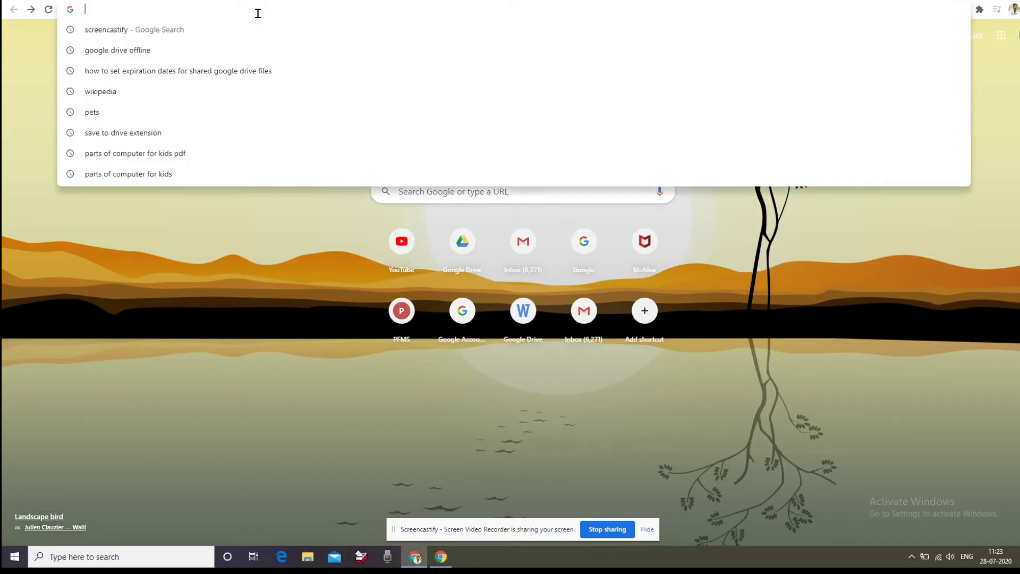
{"action": "type", "text": "goo"}
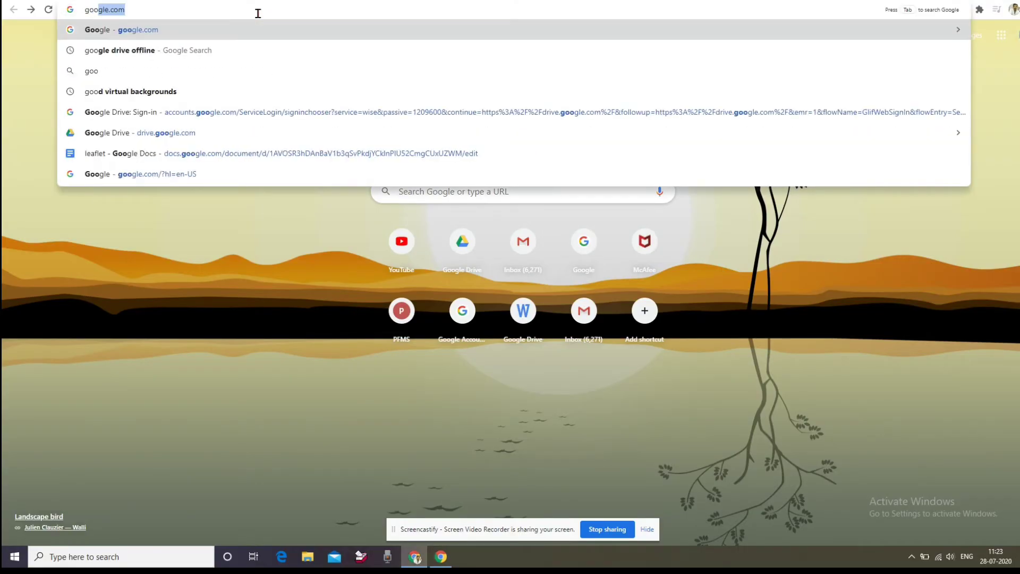
{"action": "key", "text": "Return"}
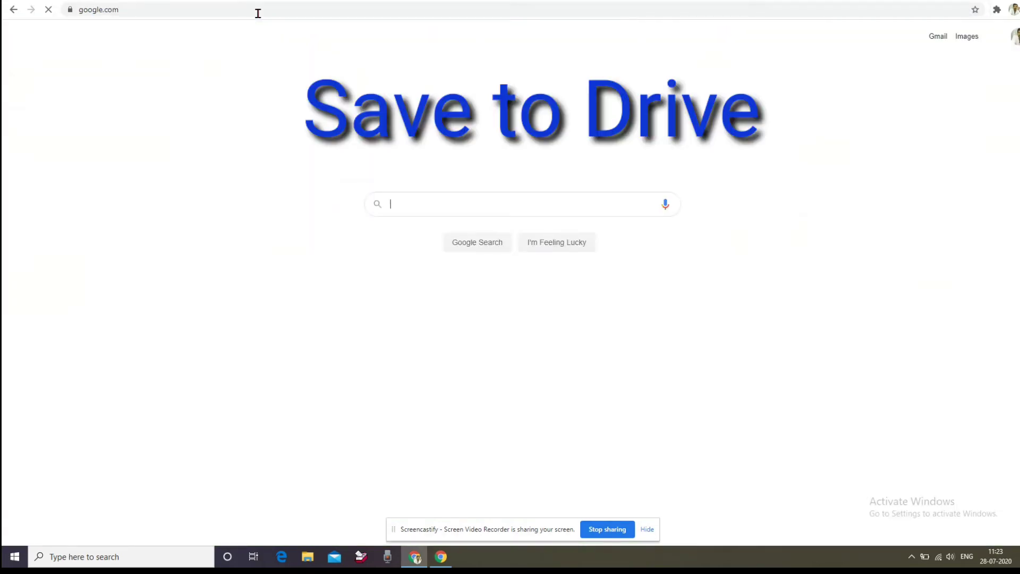
{"action": "left_click", "coordinate": [402, 203]}
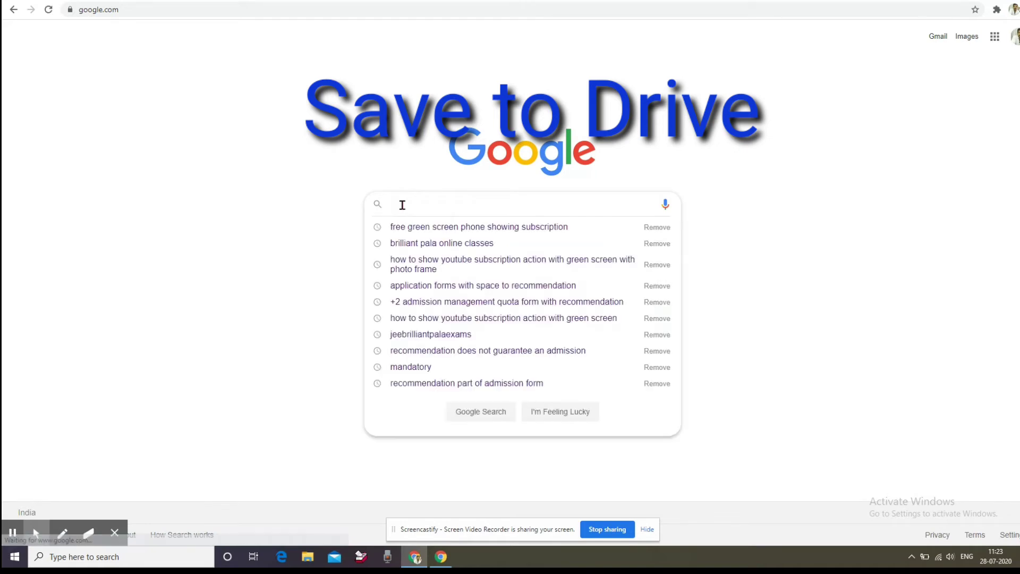
{"action": "type", "text": "save"}
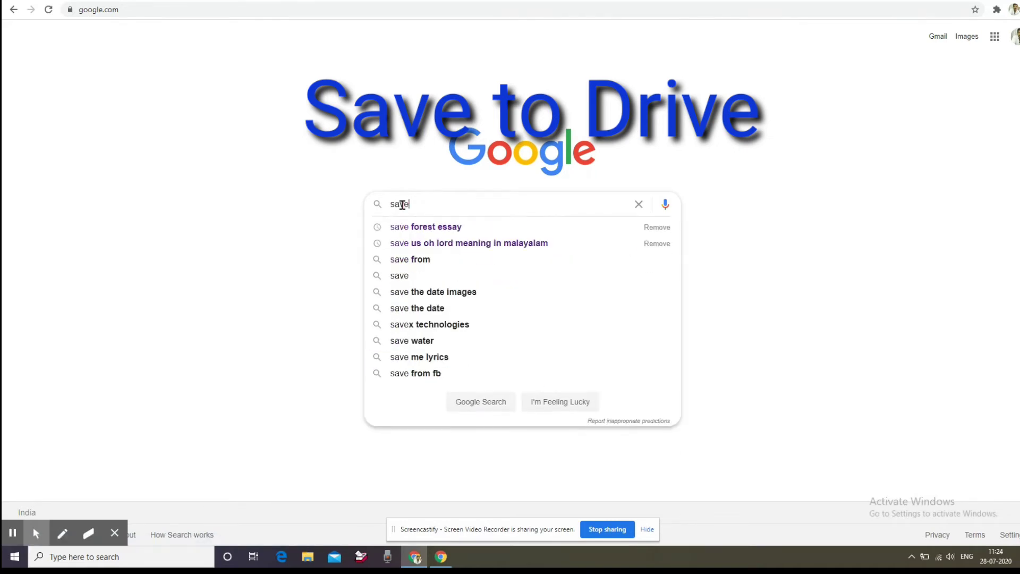
{"action": "type", "text": " to "}
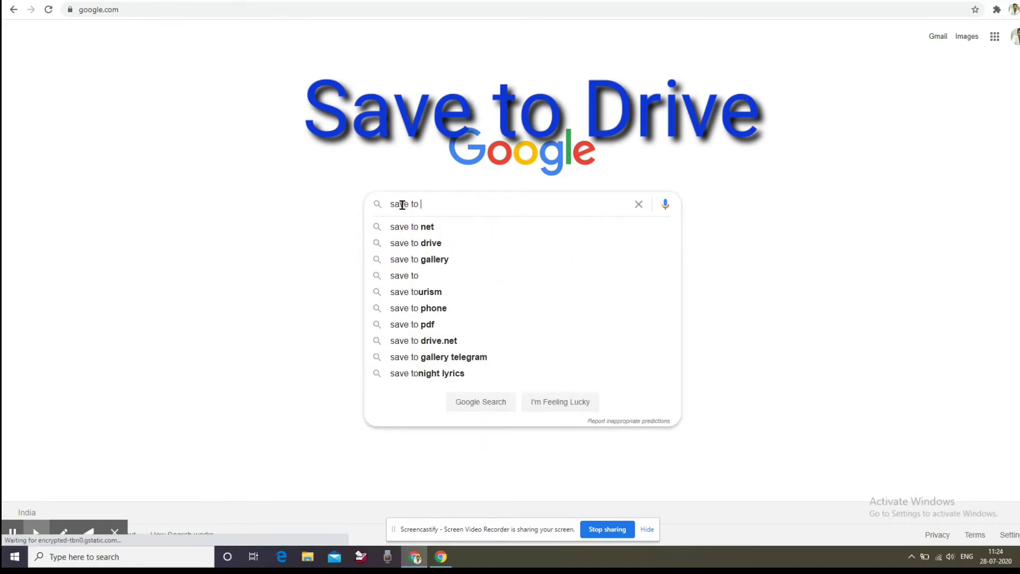
{"action": "type", "text": "drive"}
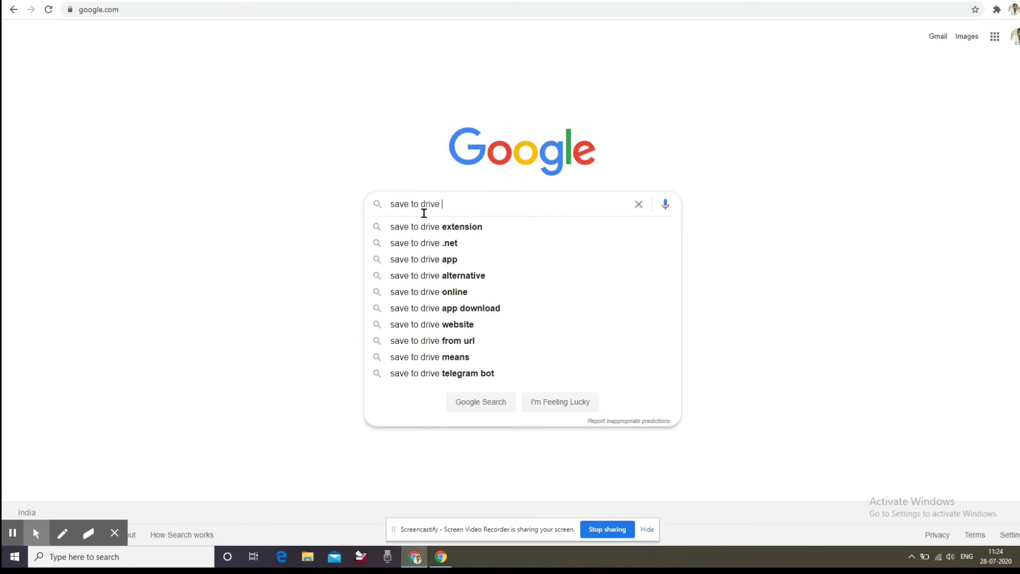
{"action": "left_click", "coordinate": [431, 227]}
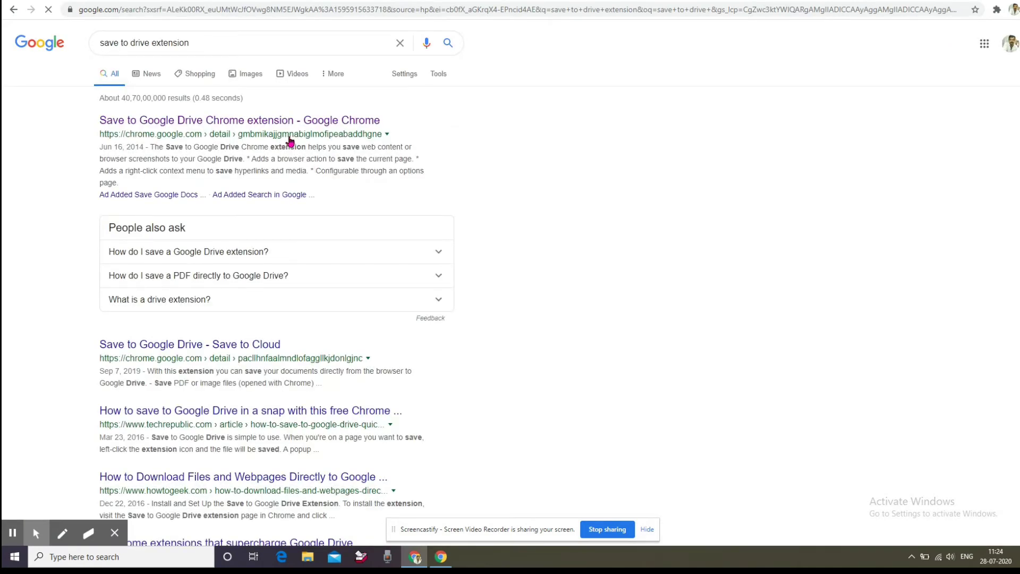
Add the Save to Google Drive extension to Chrome from its Chrome Web Store page and dismiss the installation notice.
{"action": "left_click", "coordinate": [281, 128]}
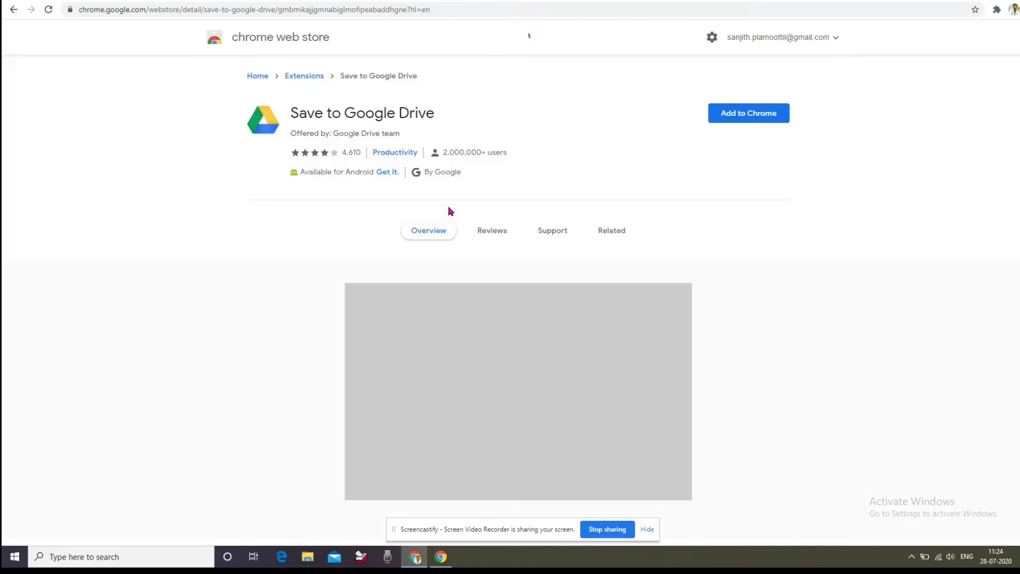
{"action": "left_click", "coordinate": [749, 123]}
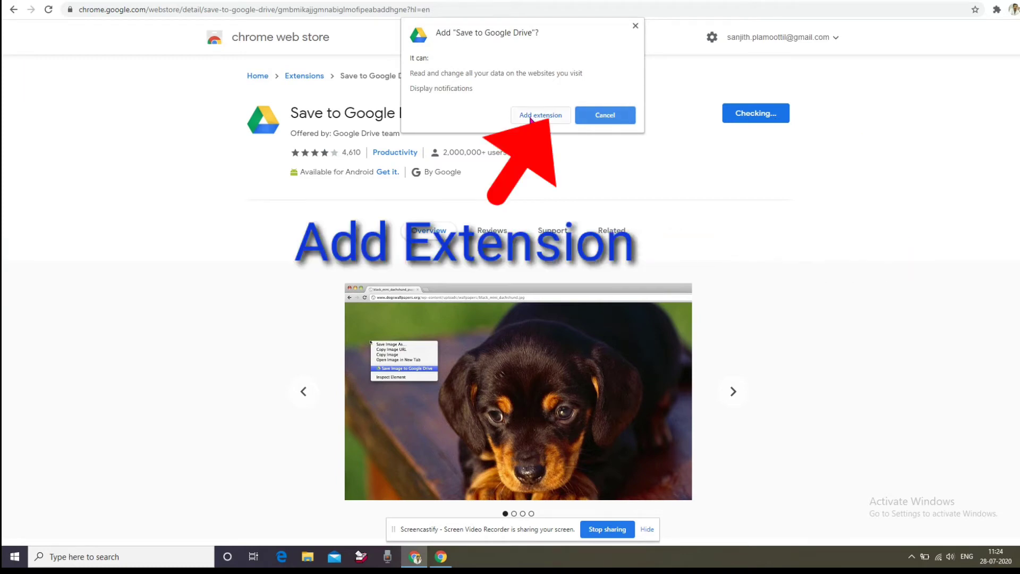
{"action": "left_click", "coordinate": [549, 118]}
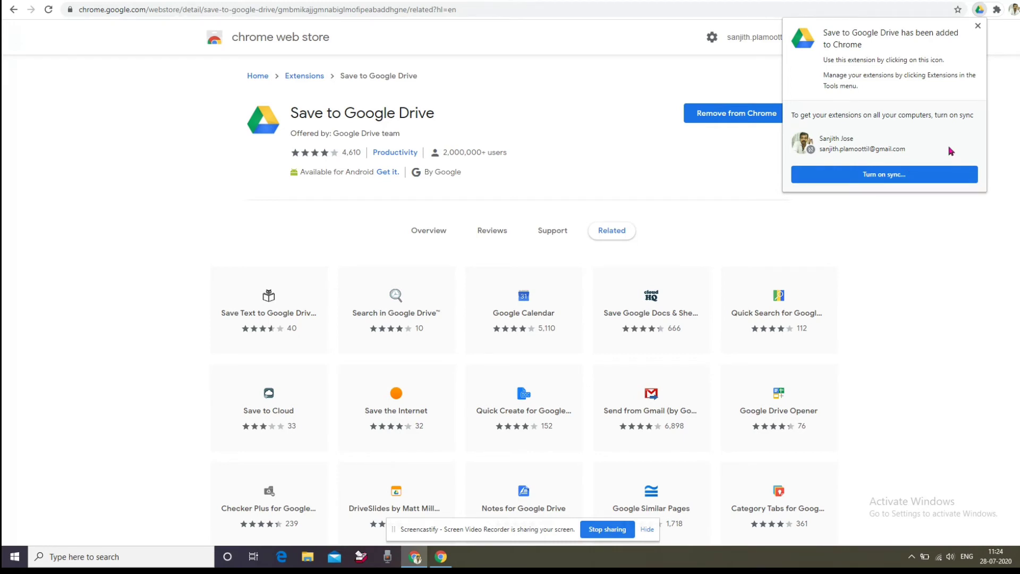
{"action": "left_click", "coordinate": [978, 26]}
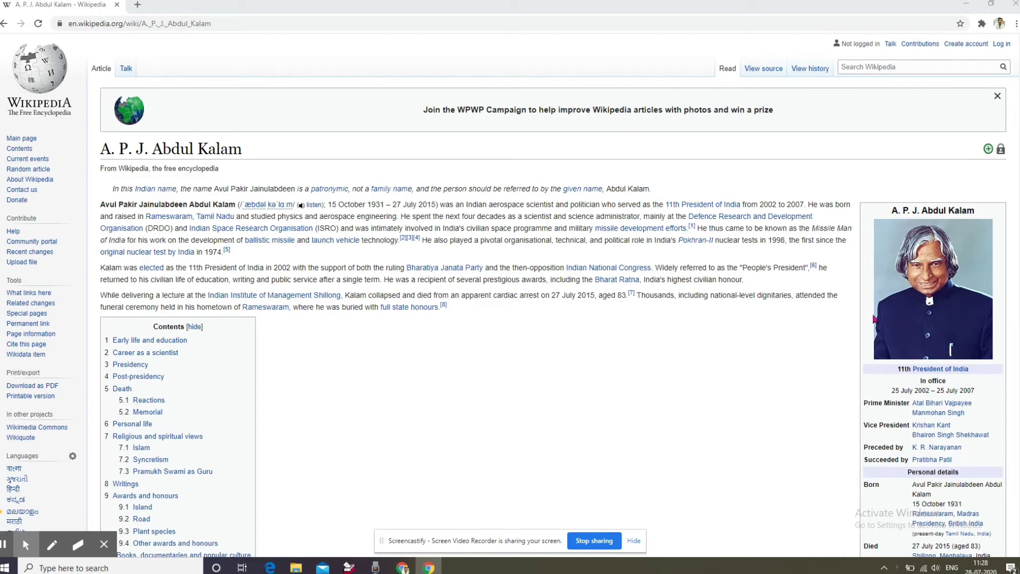
Save the portrait image from the A. P. J. Abdul Kalam Wikipedia article to Google Drive, allowing the extension access to the first listed account.
{"action": "right_click", "coordinate": [920, 300]}
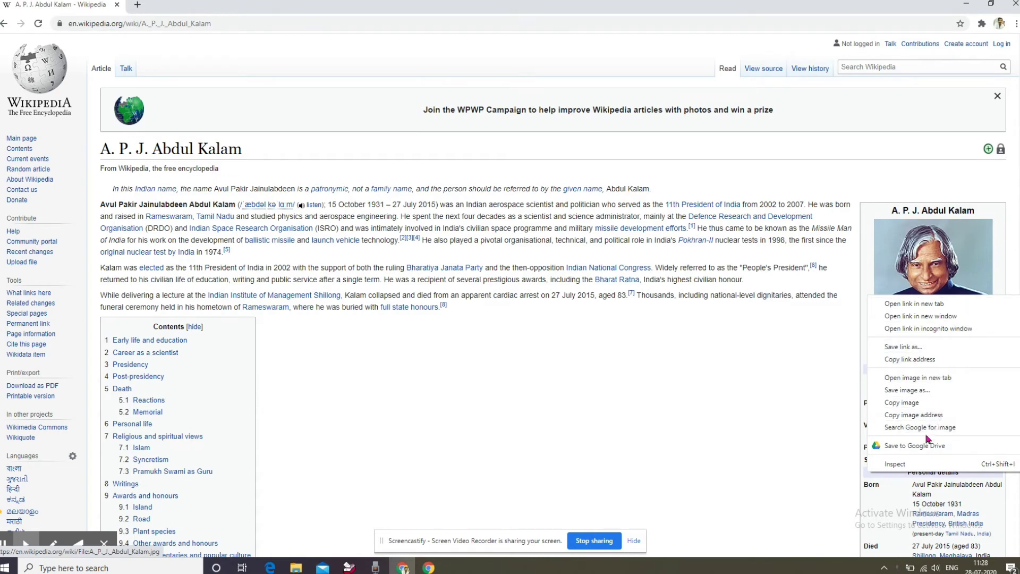
{"action": "mouse_move", "coordinate": [925, 446]}
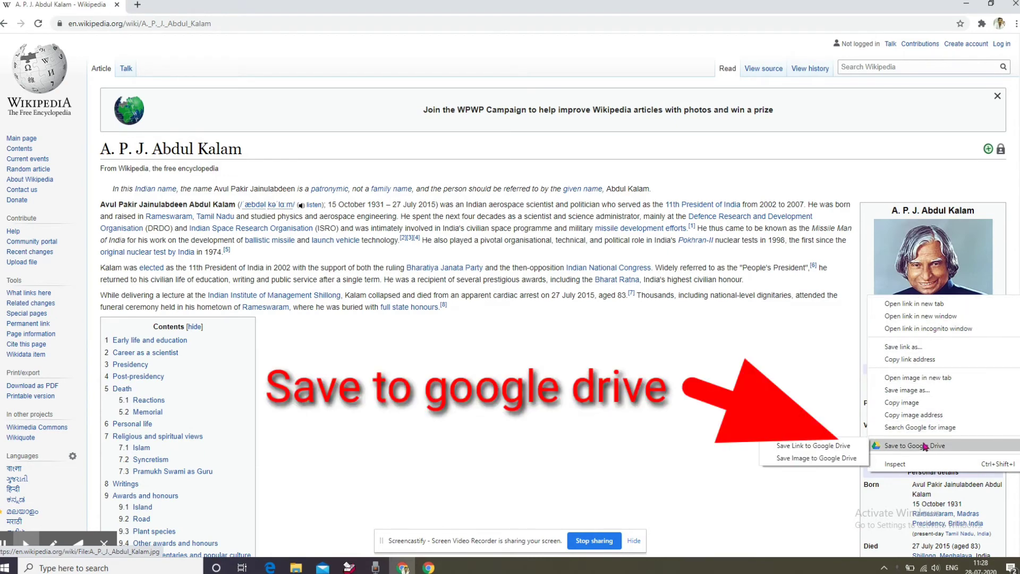
{"action": "left_click", "coordinate": [834, 461]}
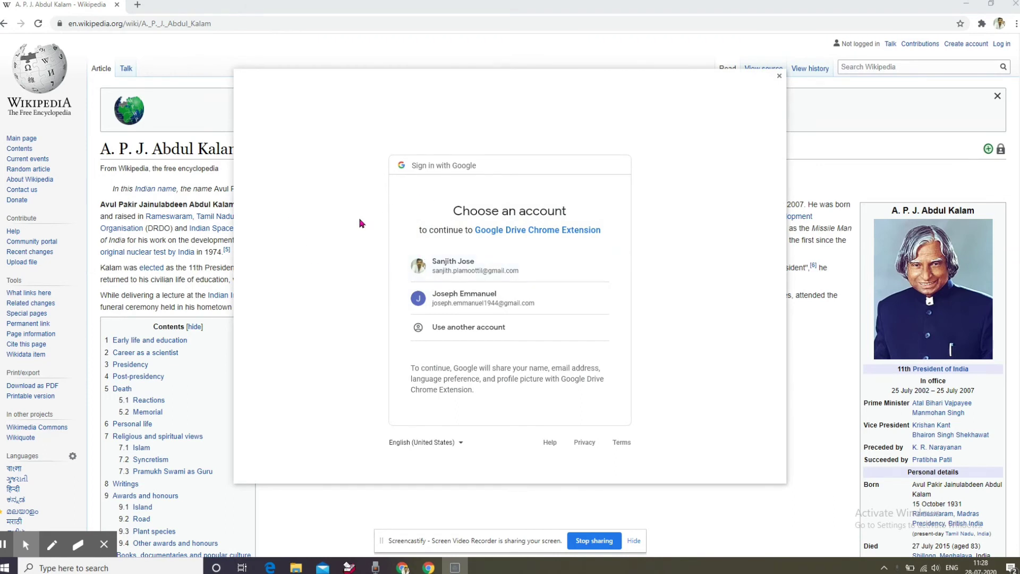
{"action": "left_click", "coordinate": [460, 264]}
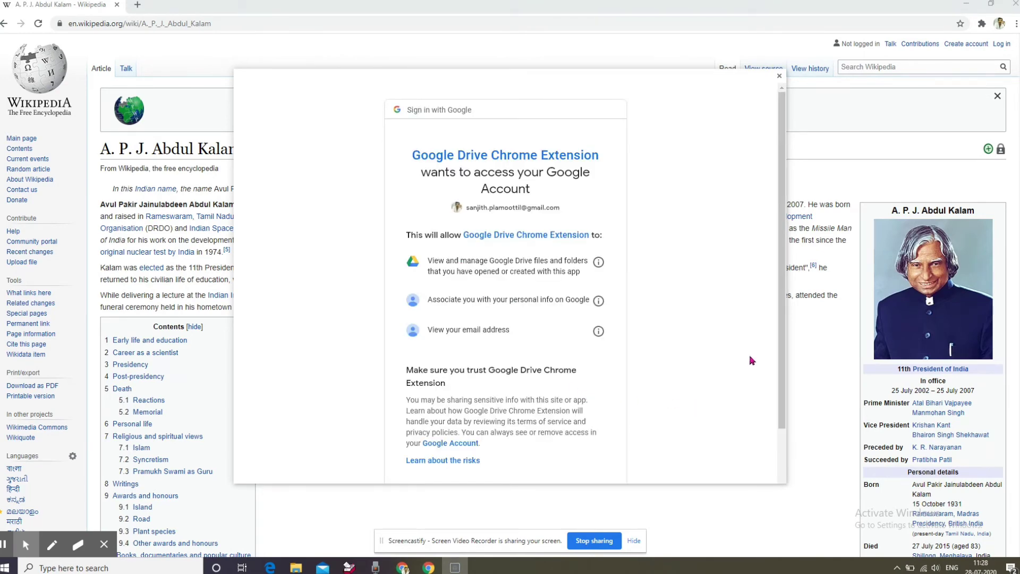
{"action": "scroll", "coordinate": [773, 358], "scroll_direction": "down", "scroll_amount": 2}
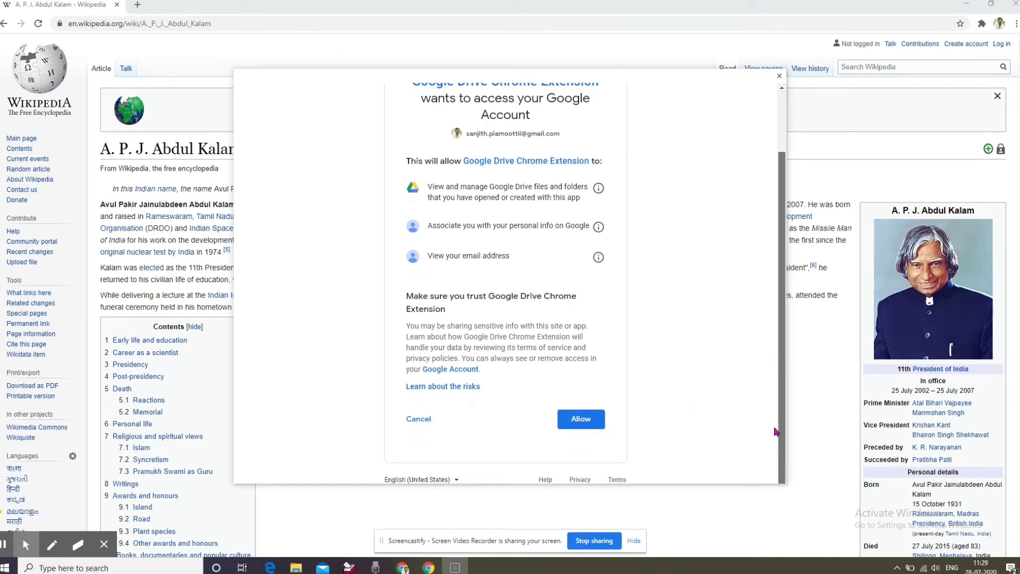
{"action": "left_click", "coordinate": [581, 419]}
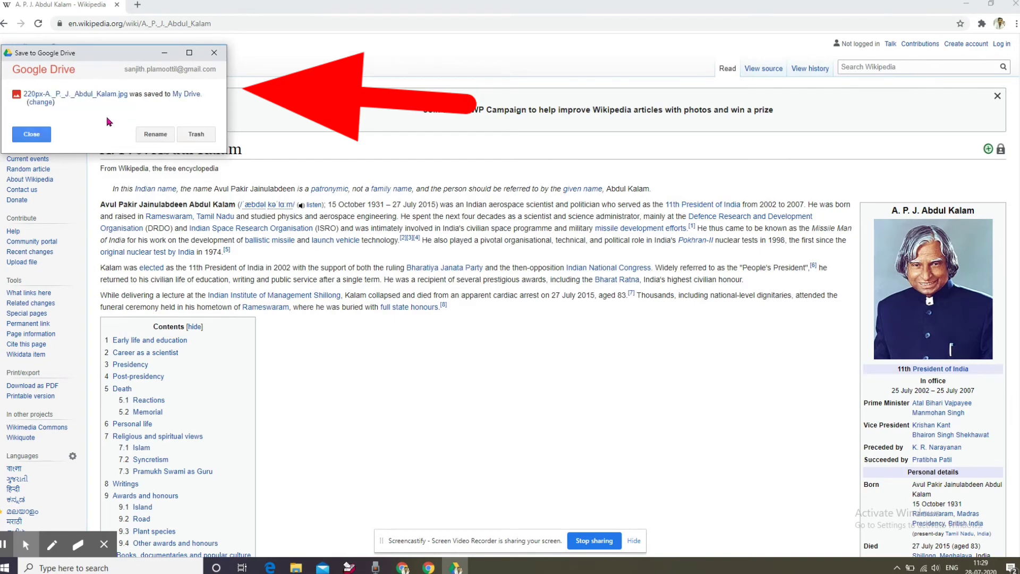
Rename the saved portrait as APJ.jpg in the Save to Google Drive window and close the window.
{"action": "left_click", "coordinate": [153, 134]}
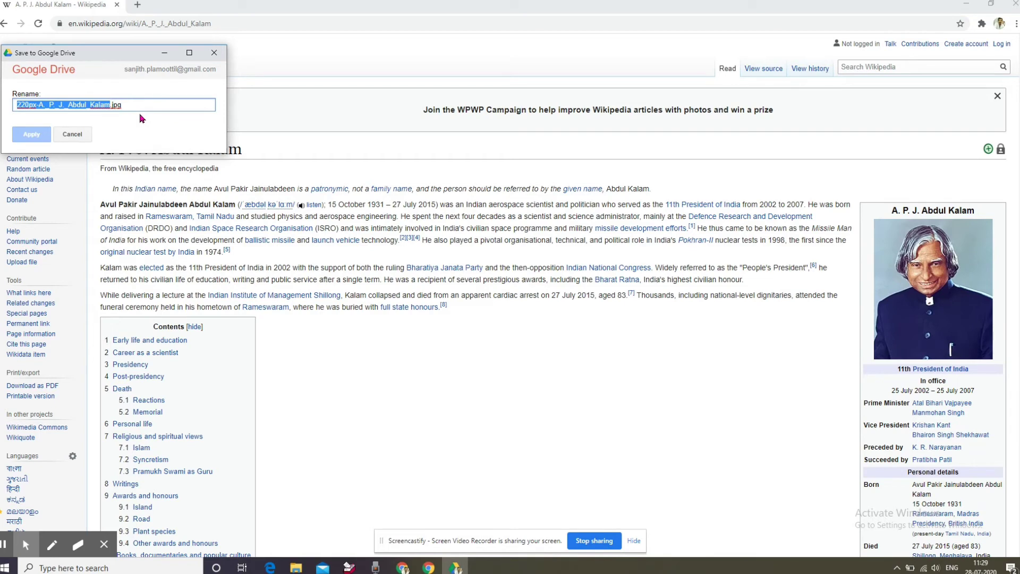
{"action": "key", "text": "BackSpace"}
{"action": "type", "text": "APJA"}
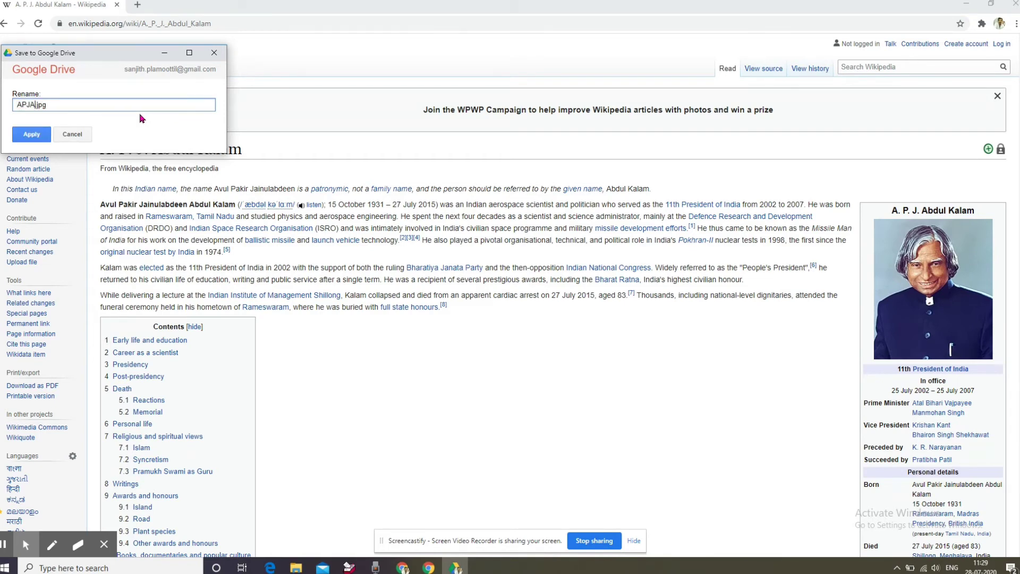
{"action": "key", "text": "Delete"}
{"action": "key", "text": "BackSpace"}
{"action": "key", "text": "Delete"}
{"action": "left_click", "coordinate": [30, 135]}
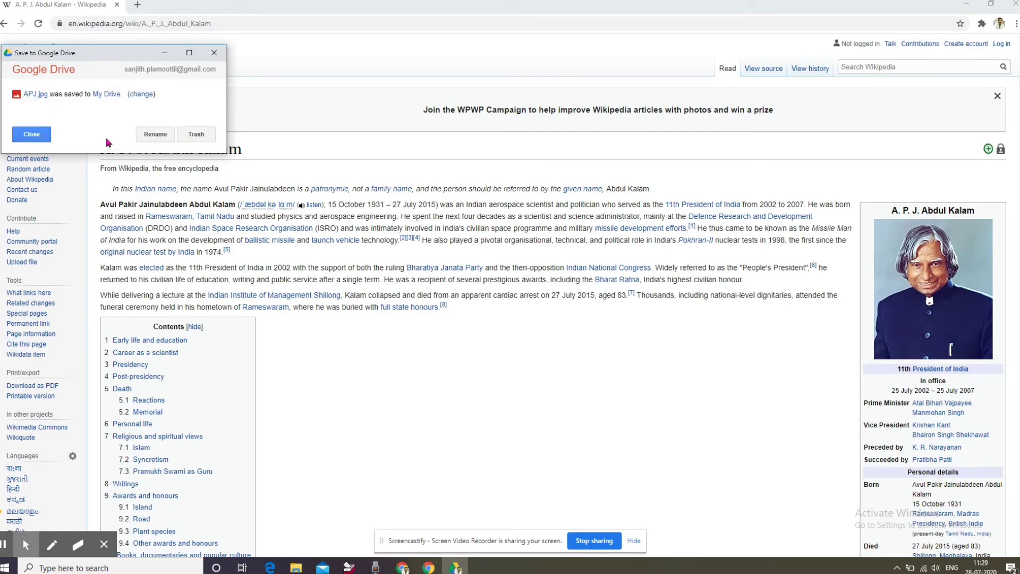
{"action": "left_click", "coordinate": [32, 135]}
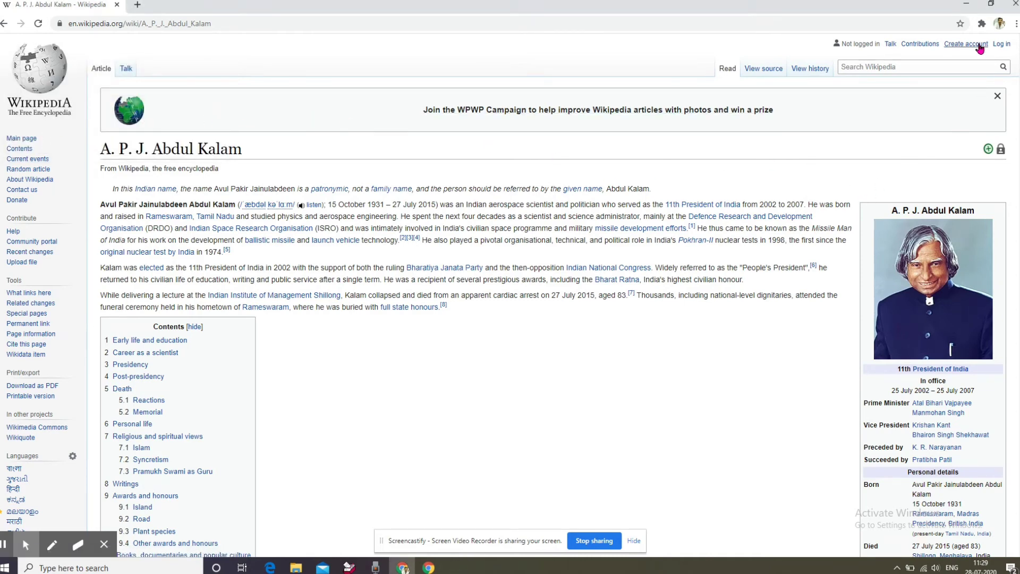
Capture the whole A. P. J. Abdul Kalam Wikipedia page to Drive with the Save to Google Drive extension and close its window.
{"action": "left_click", "coordinate": [981, 23]}
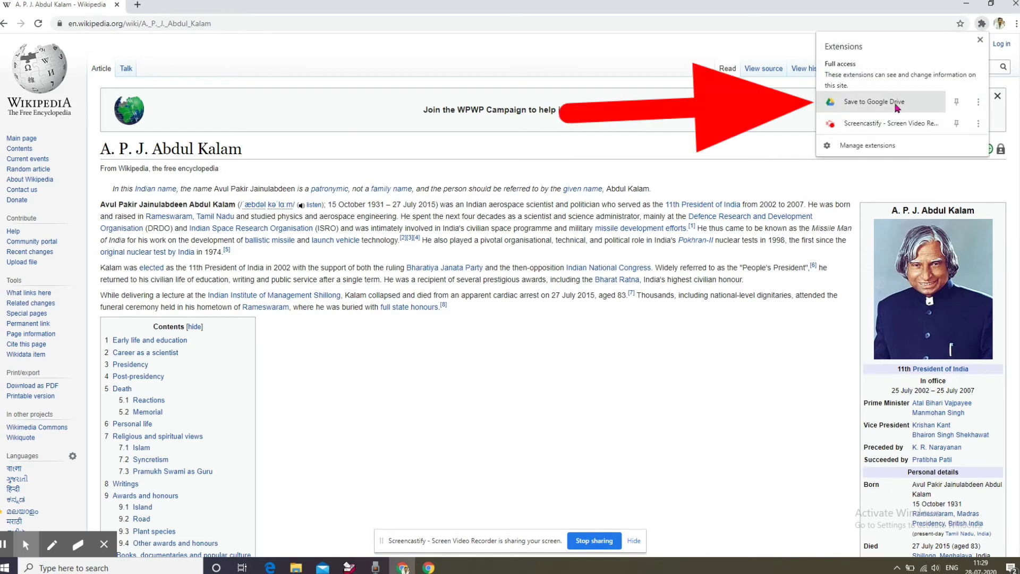
{"action": "left_click", "coordinate": [888, 108]}
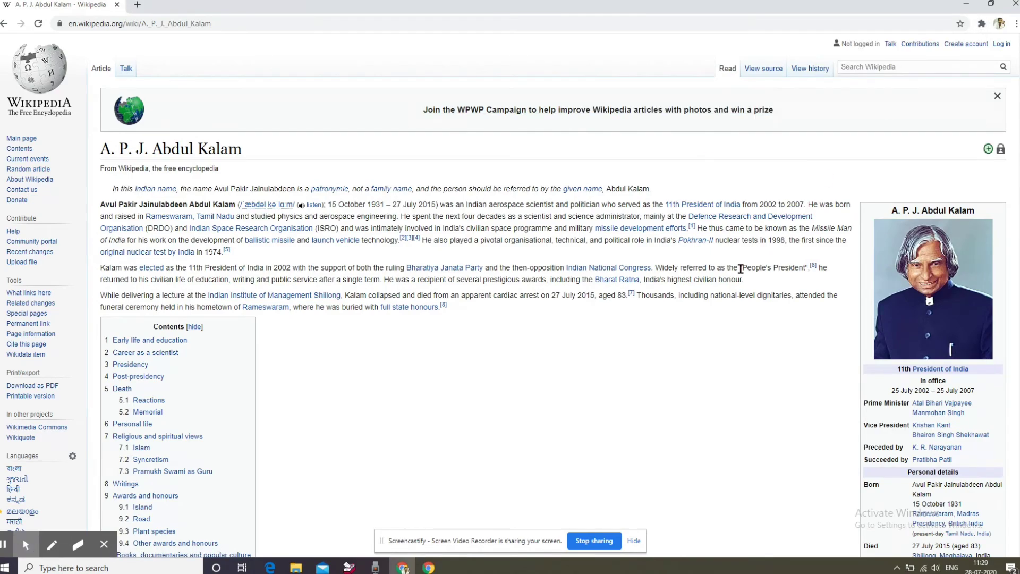
{"action": "scroll", "coordinate": [740, 269], "scroll_direction": "down", "scroll_amount": 20}
{"action": "scroll", "coordinate": [741, 269], "scroll_direction": "down", "scroll_amount": 15}
{"action": "scroll", "coordinate": [740, 269], "scroll_direction": "down", "scroll_amount": 10}
{"action": "scroll", "coordinate": [741, 269], "scroll_direction": "down", "scroll_amount": 20}
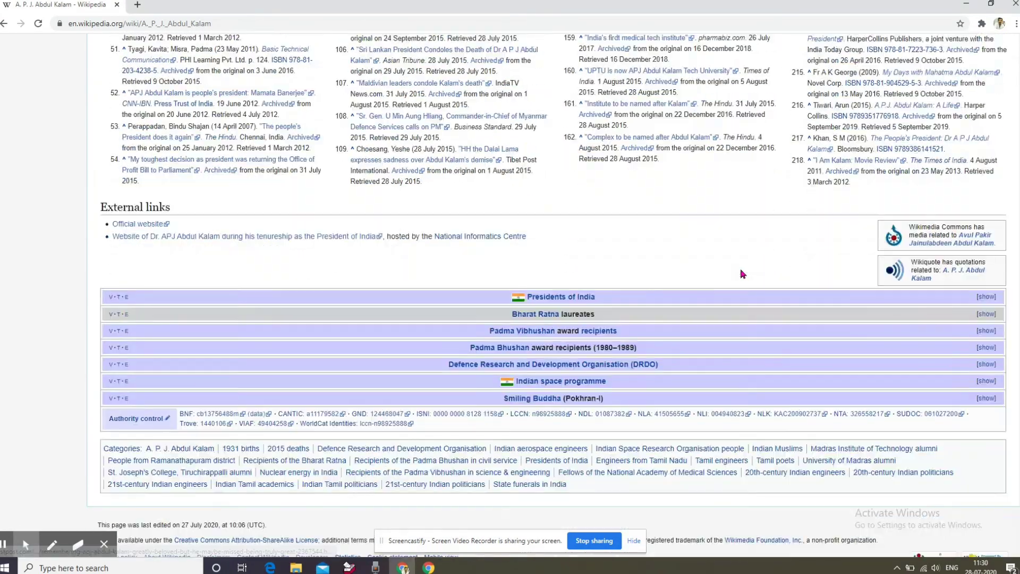
{"action": "scroll", "coordinate": [741, 268], "scroll_direction": "down", "scroll_amount": 1}
{"action": "key", "text": "Home"}
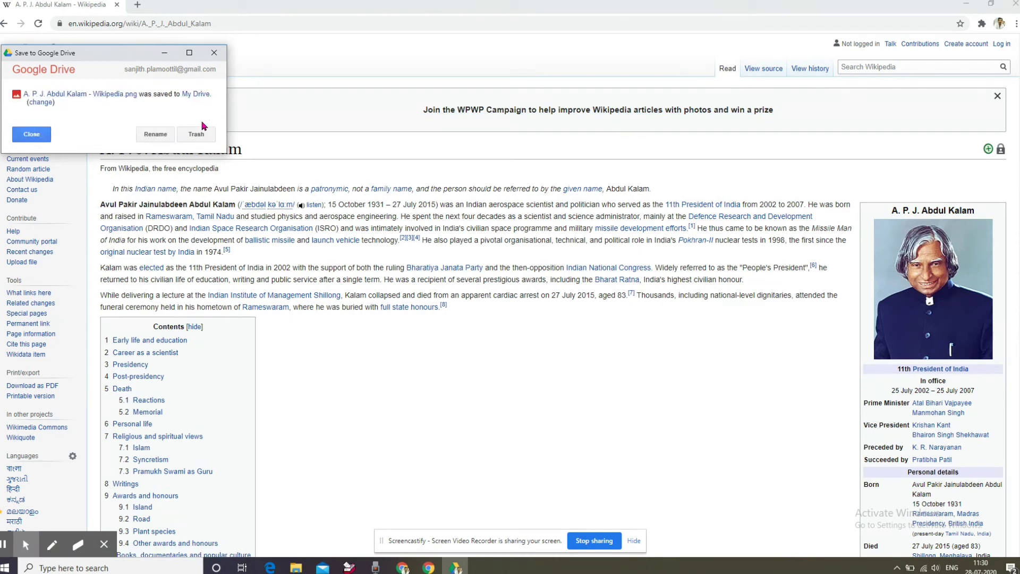
{"action": "left_click", "coordinate": [31, 134]}
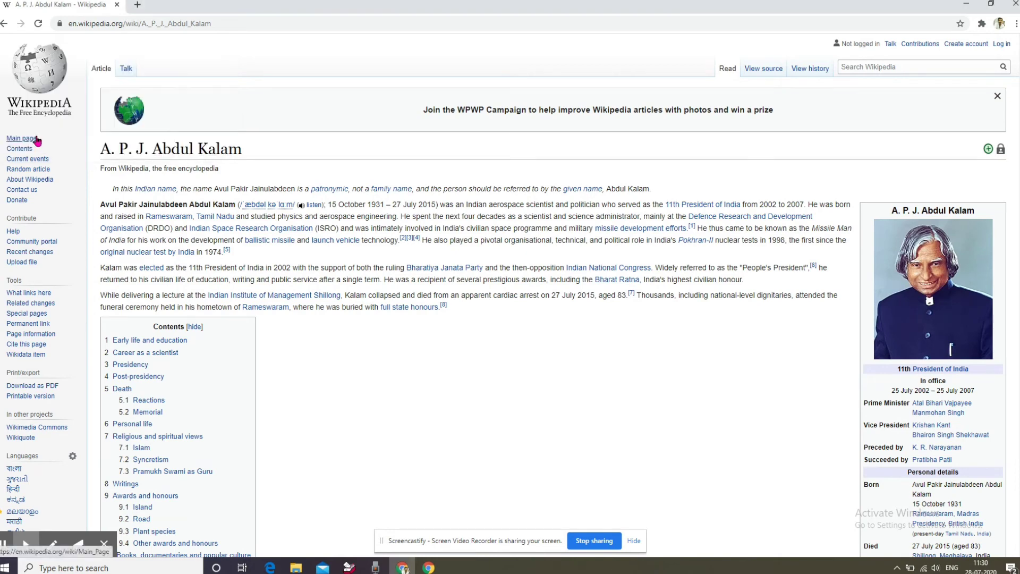
Open Google Drive in a new browser tab, show the recent files, and preview the saved APJ.jpg image.
{"action": "left_click", "coordinate": [139, 5]}
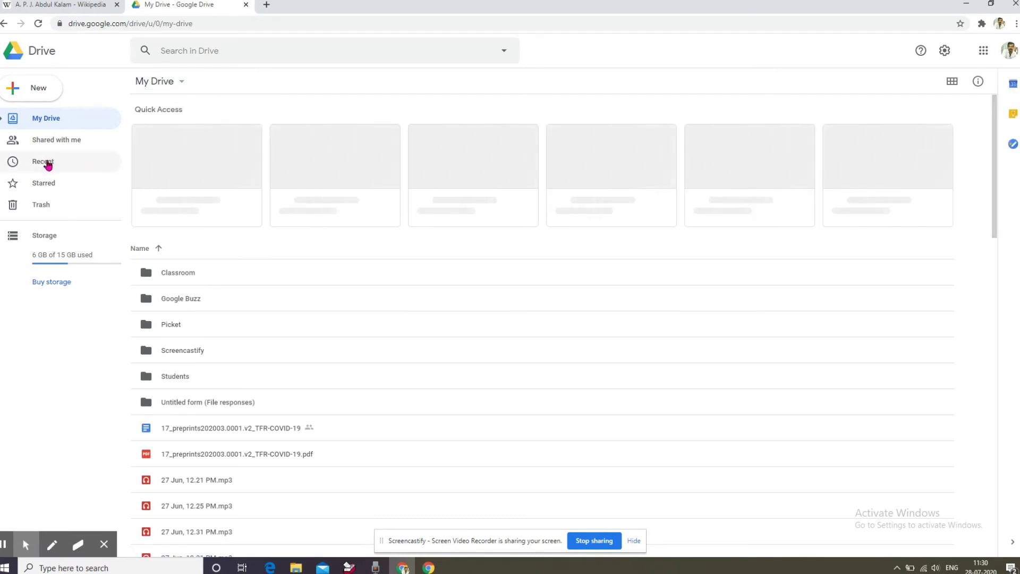
{"action": "left_click", "coordinate": [46, 164]}
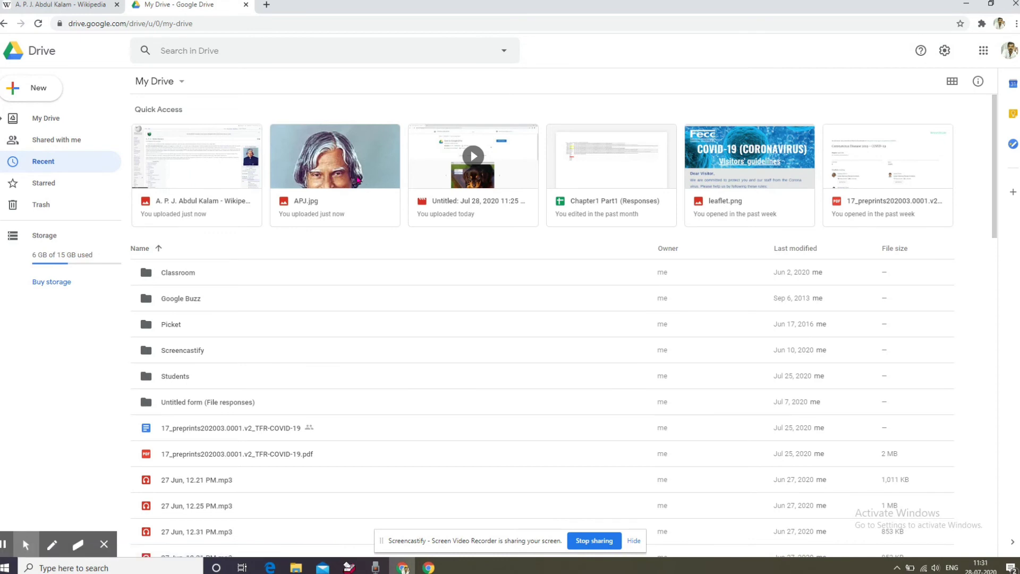
{"action": "double_click", "coordinate": [357, 180]}
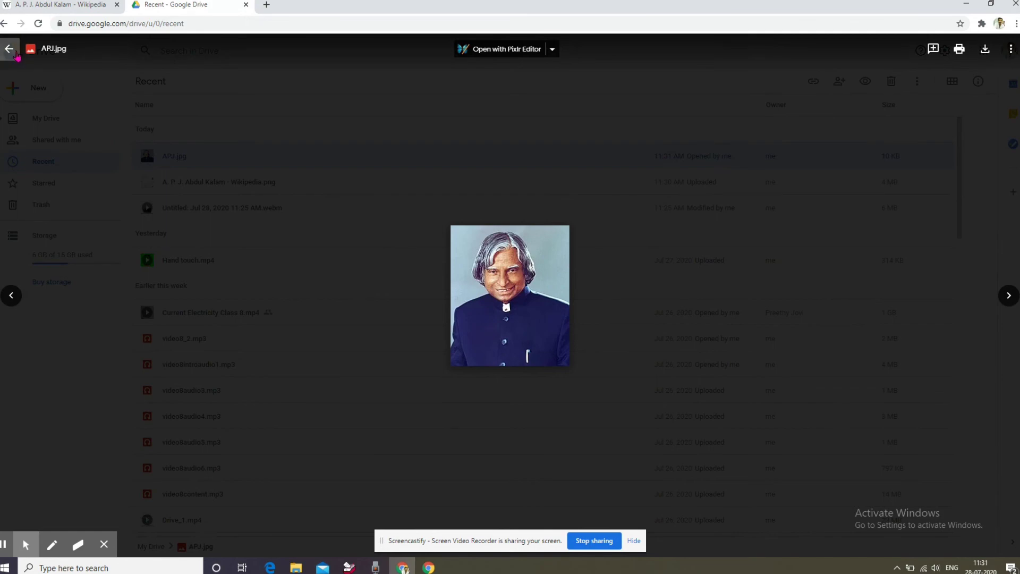
{"action": "left_click", "coordinate": [10, 49]}
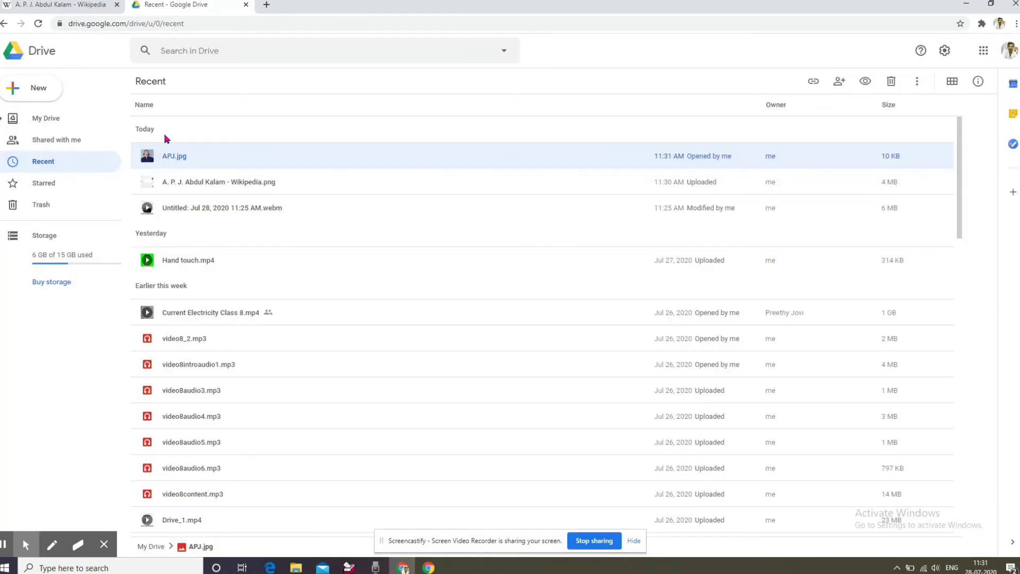
Preview A. P. J. Abdul Kalam - Wikipedia.png from the recent files and enlarge the browser view to examine the captured page.
{"action": "left_click", "coordinate": [240, 186]}
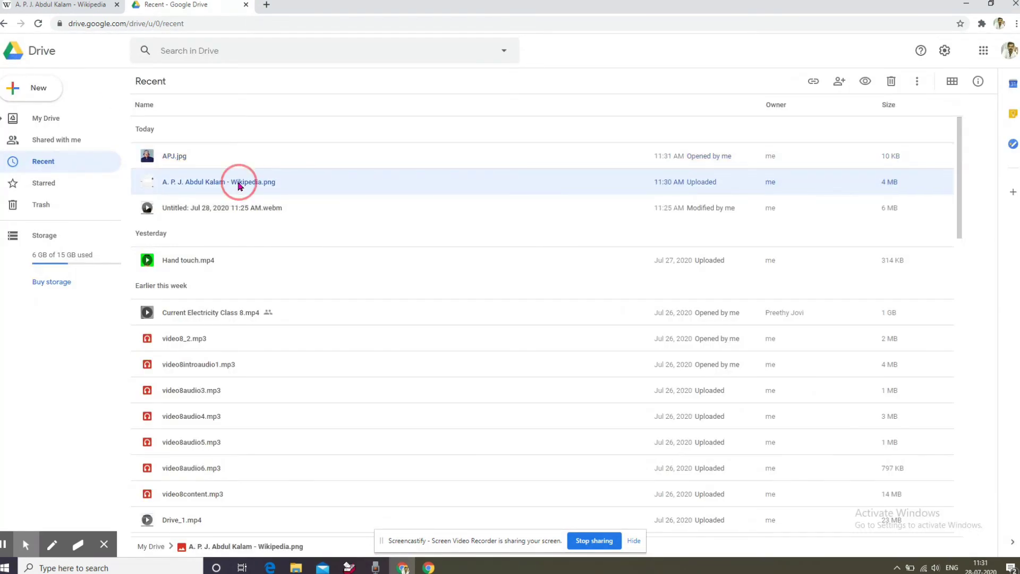
{"action": "double_click", "coordinate": [240, 185]}
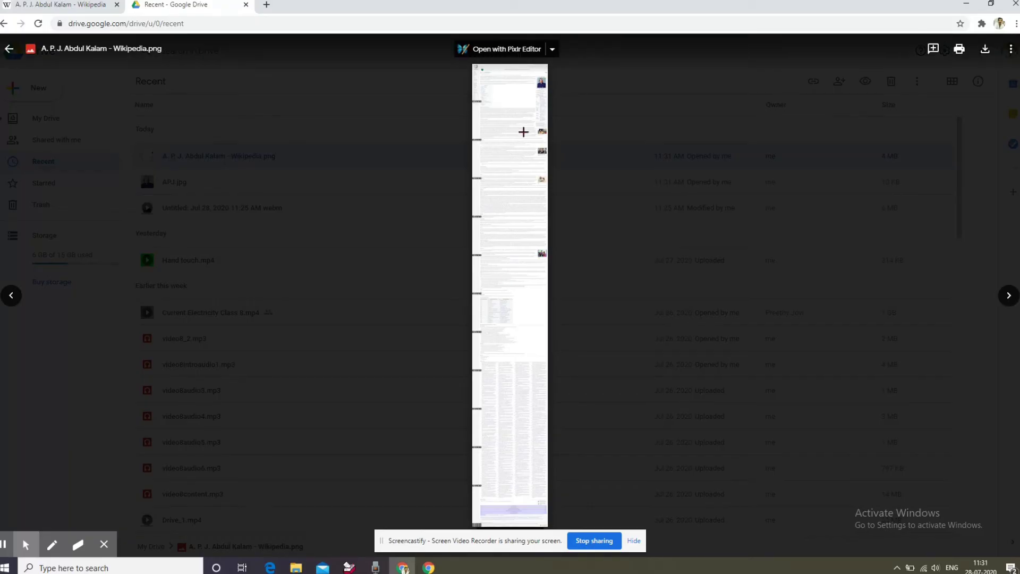
{"action": "key", "text": "ctrl+plus"}
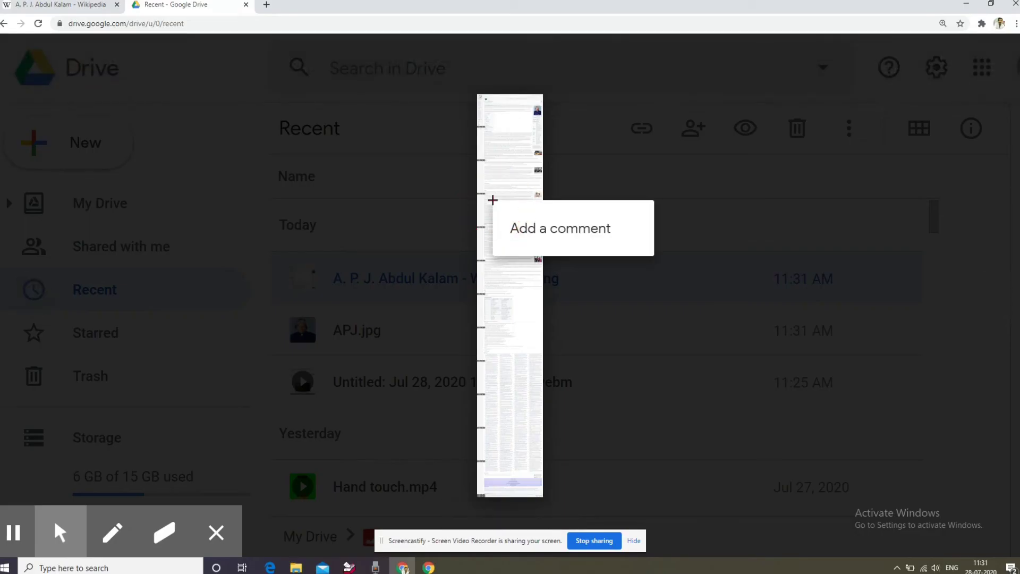
{"action": "left_click", "coordinate": [493, 199]}
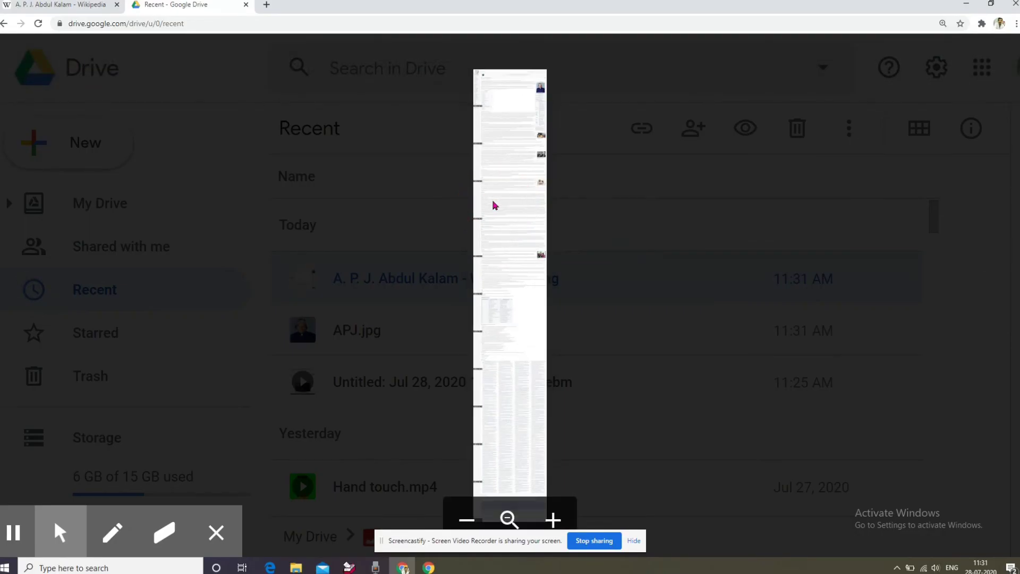
Magnify the previewed capture of the Wikipedia page until its text is readable, and close the preview.
{"action": "left_click", "coordinate": [494, 203]}
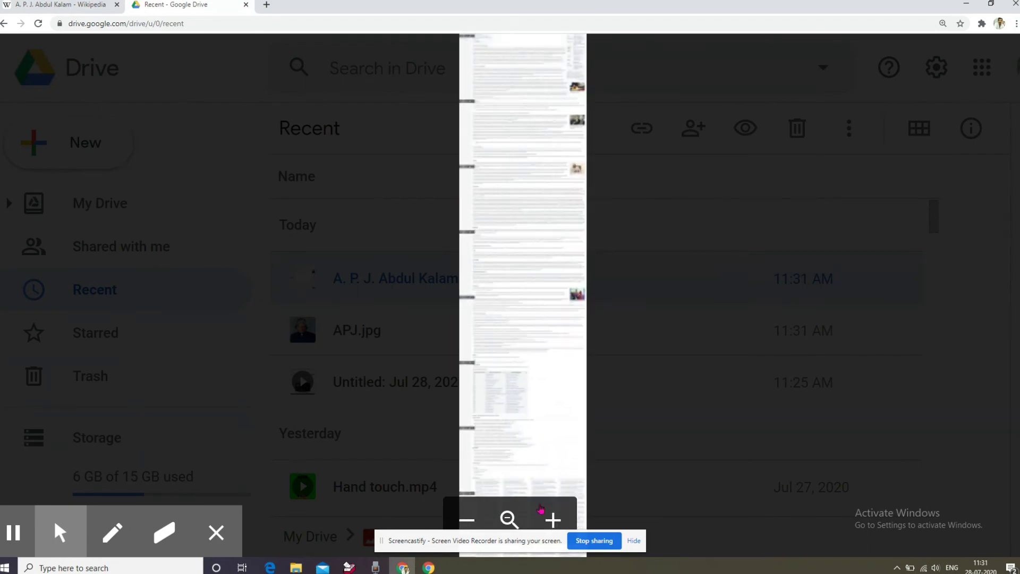
{"action": "left_click", "coordinate": [550, 518]}
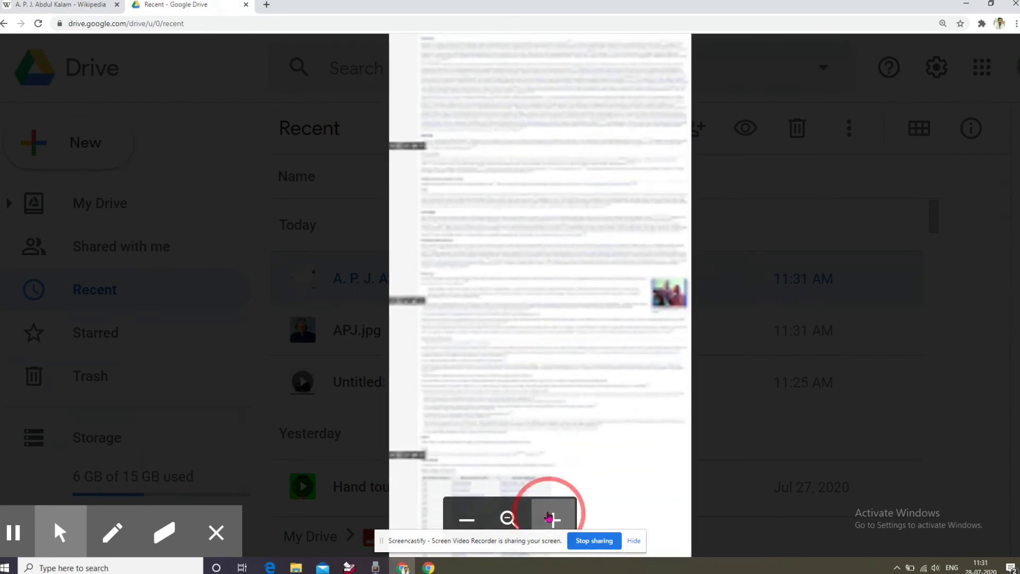
{"action": "left_click", "coordinate": [549, 518]}
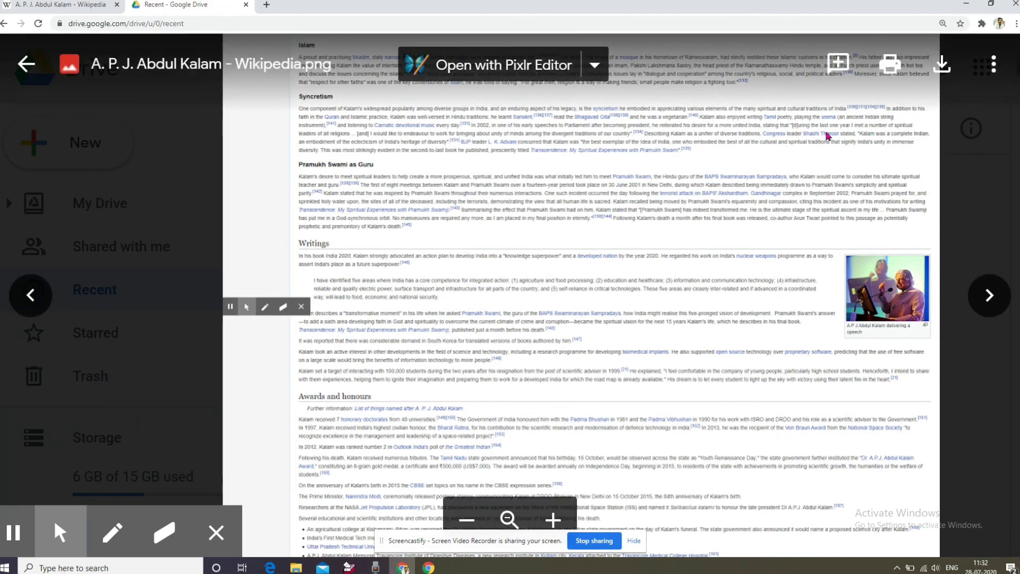
{"action": "left_click", "coordinate": [22, 67]}
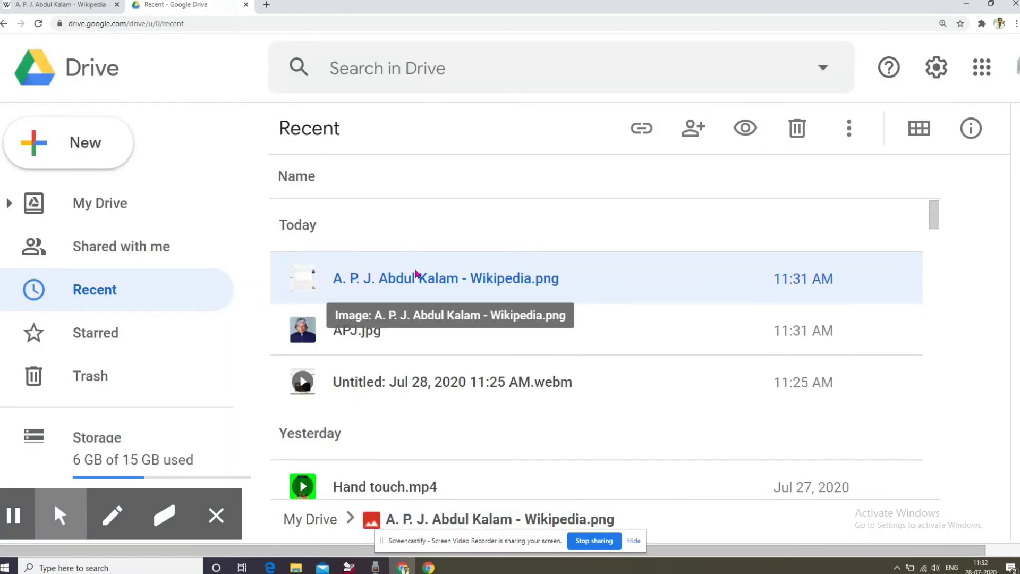
Open A. P. J. Abdul Kalam - Wikipedia.png from the recent files with Google Docs to convert it into a document.
{"action": "left_click", "coordinate": [416, 274]}
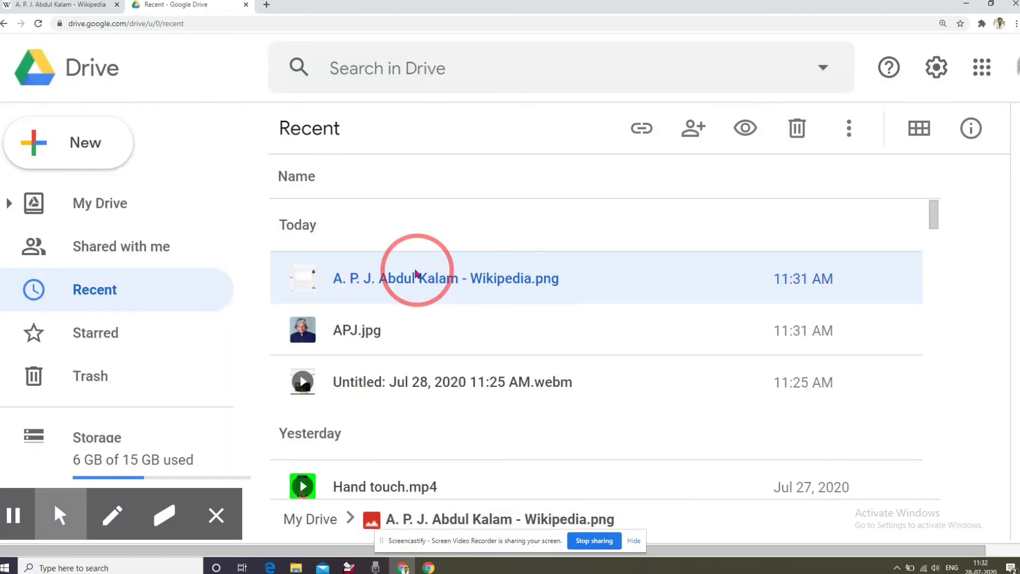
{"action": "right_click", "coordinate": [416, 274]}
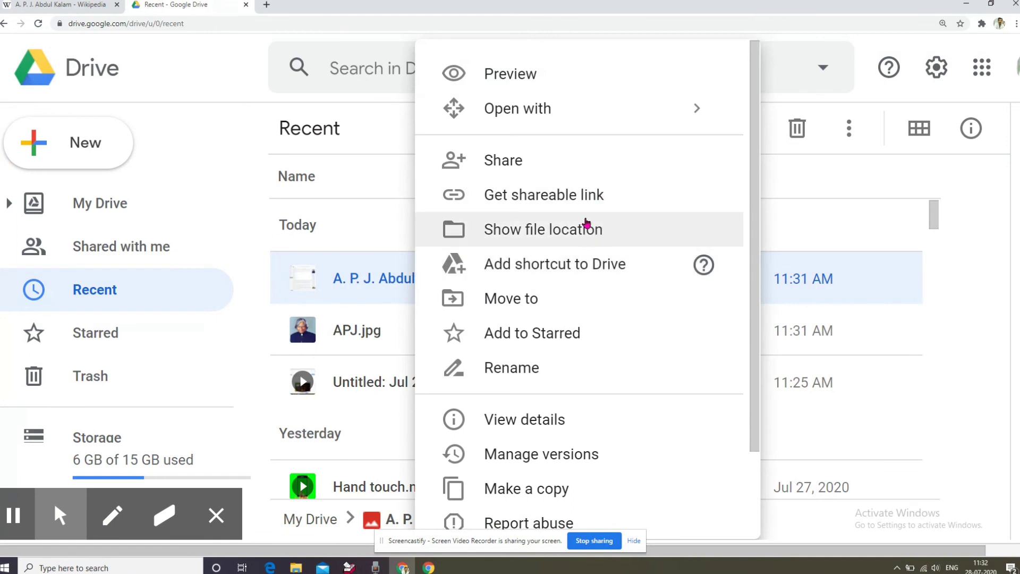
{"action": "mouse_move", "coordinate": [540, 111]}
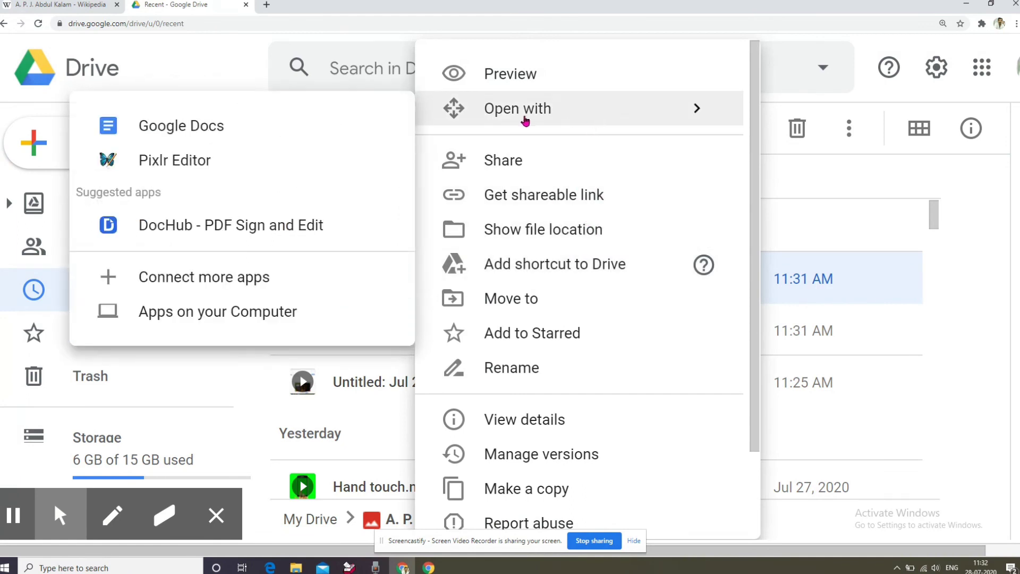
{"action": "left_click", "coordinate": [360, 121]}
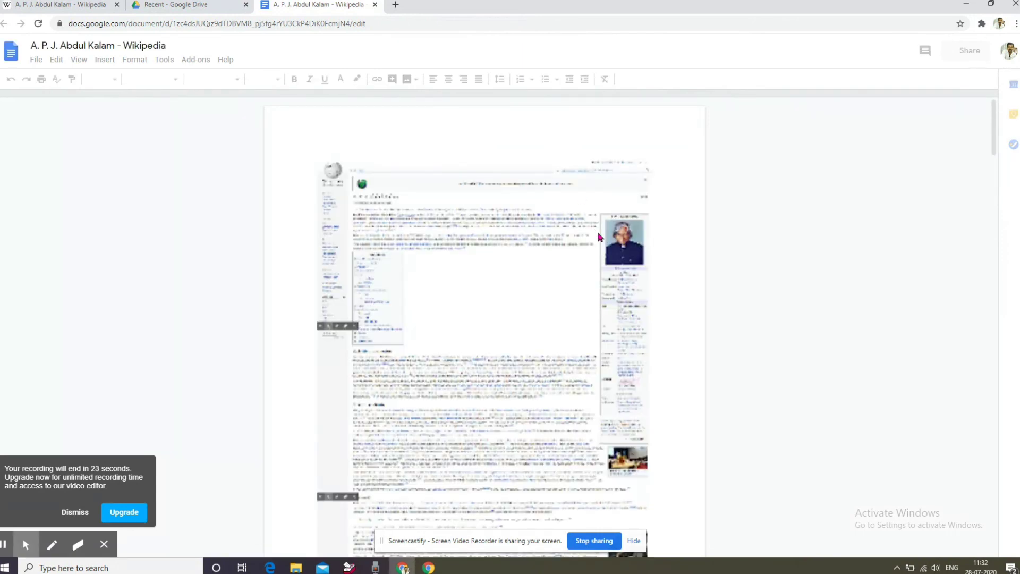
Examine the converted document by selecting the page image and choosing the outline heading that begins "2 Career as a scientist".
{"action": "left_click", "coordinate": [575, 259]}
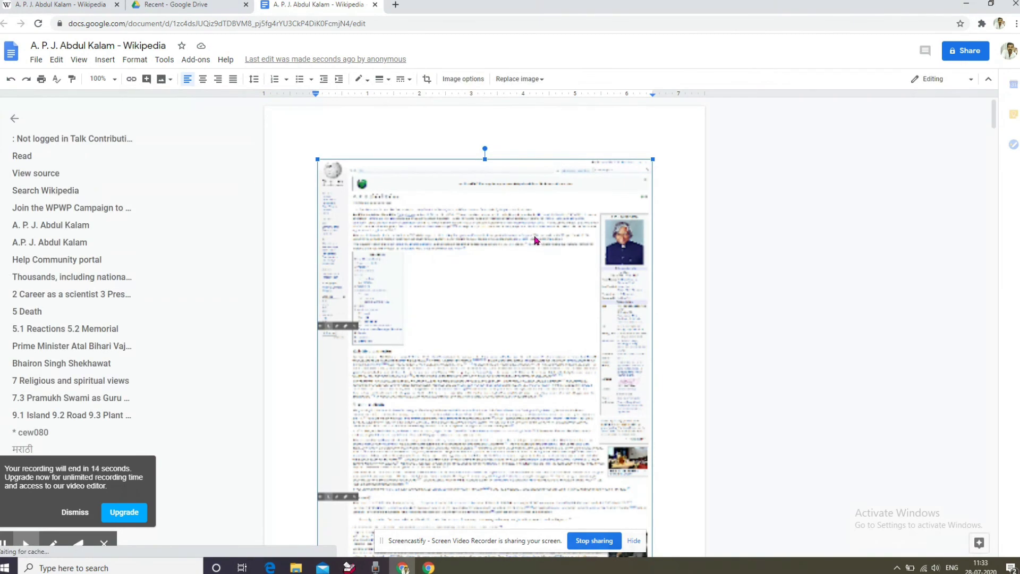
{"action": "left_click", "coordinate": [514, 237]}
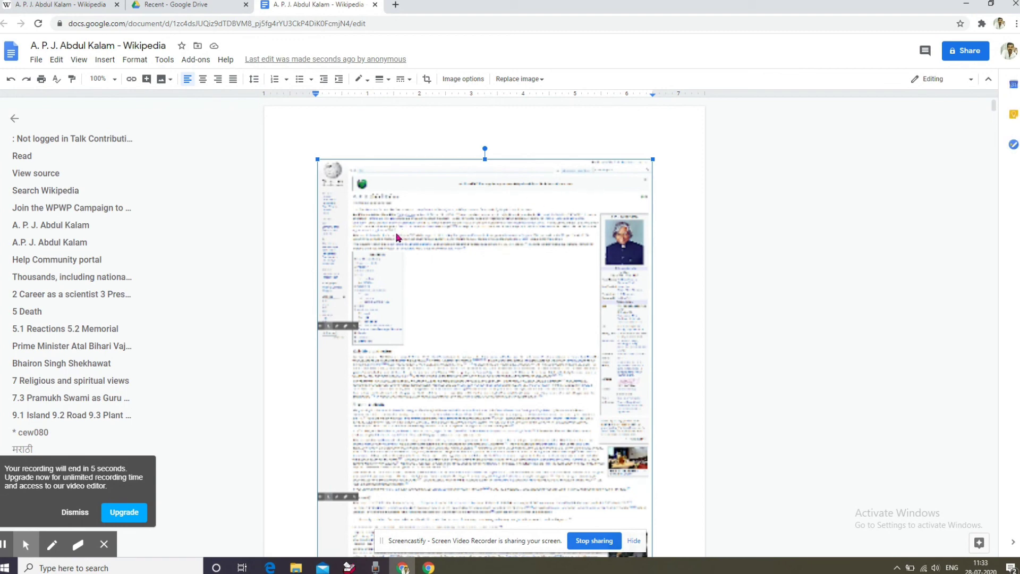
{"action": "left_click", "coordinate": [89, 297]}
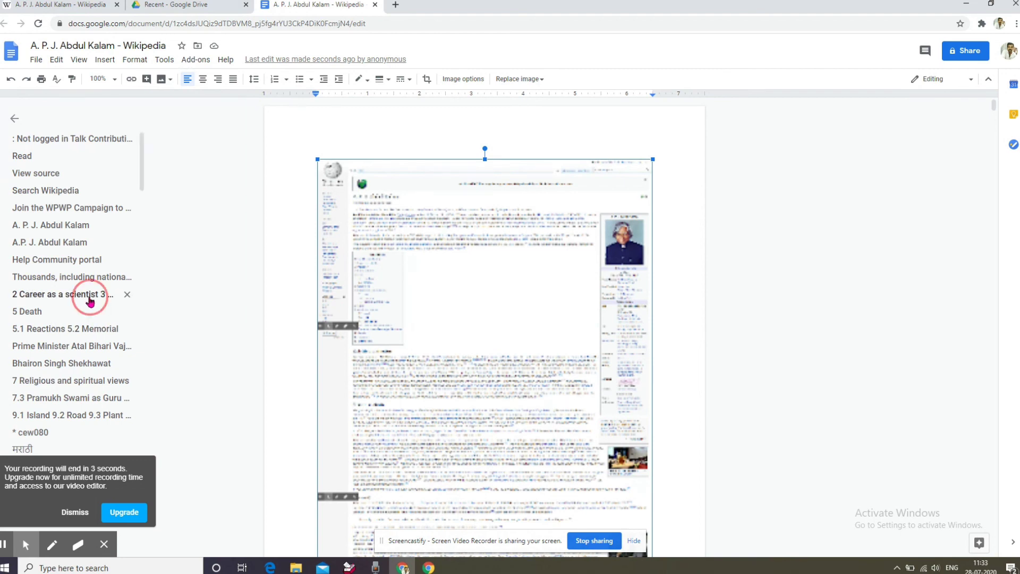